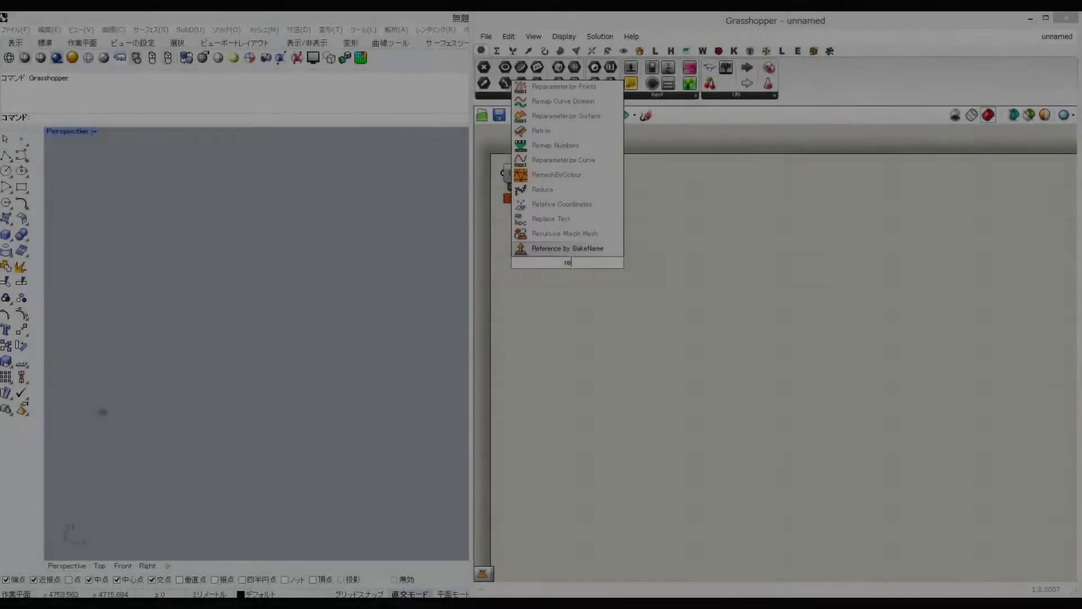
# Add a Rectangle component with one slider of 4000 feeding both its X and Y size
pyautogui.click(536, 194)
pyautogui.moveTo(568, 261); pyautogui.dragTo(646, 263)
pyautogui.doubleClick(571, 241)
pyautogui.write('4000')
pyautogui.press('Return')
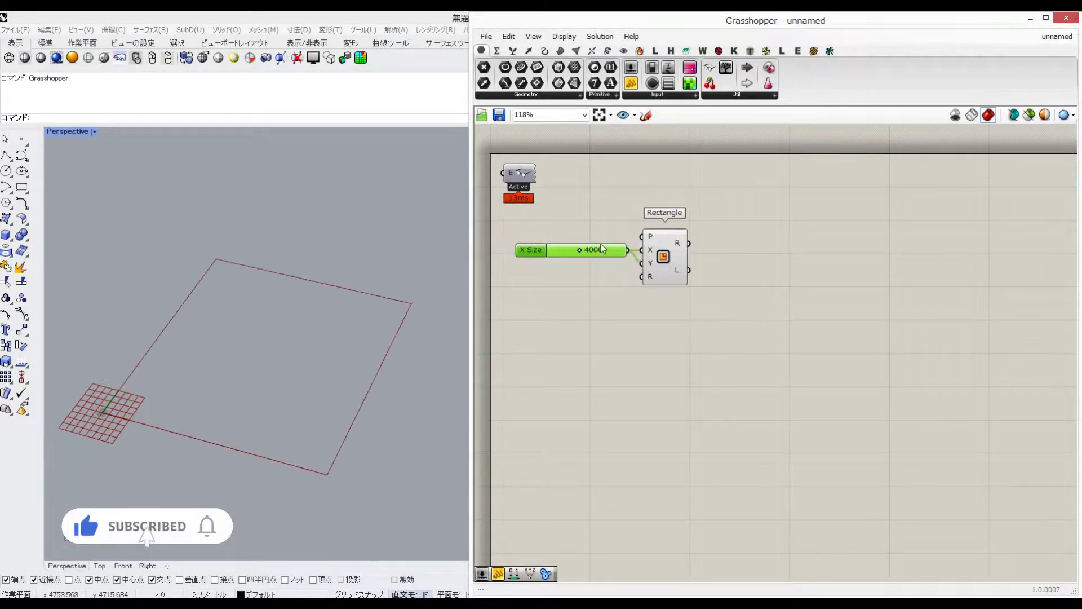
# Add a Populate 2D component and feed the rectangle into its region input
pyautogui.doubleClick(702, 346)
pyautogui.write('pop')
pyautogui.click(705, 316)
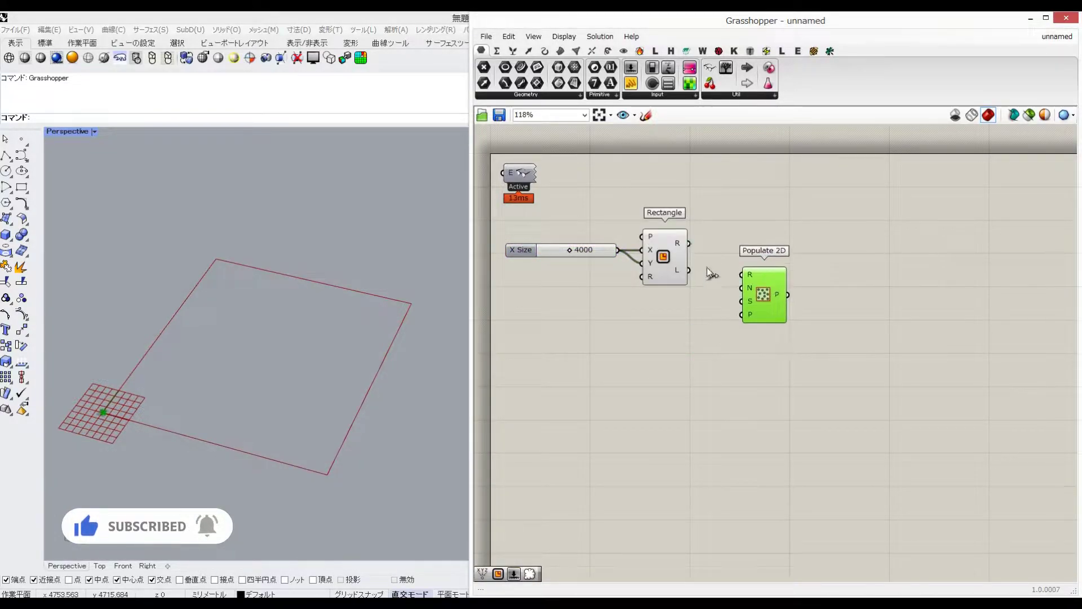
pyautogui.moveTo(783, 266); pyautogui.dragTo(800, 234)
pyautogui.click(705, 313)
pyautogui.write('33')
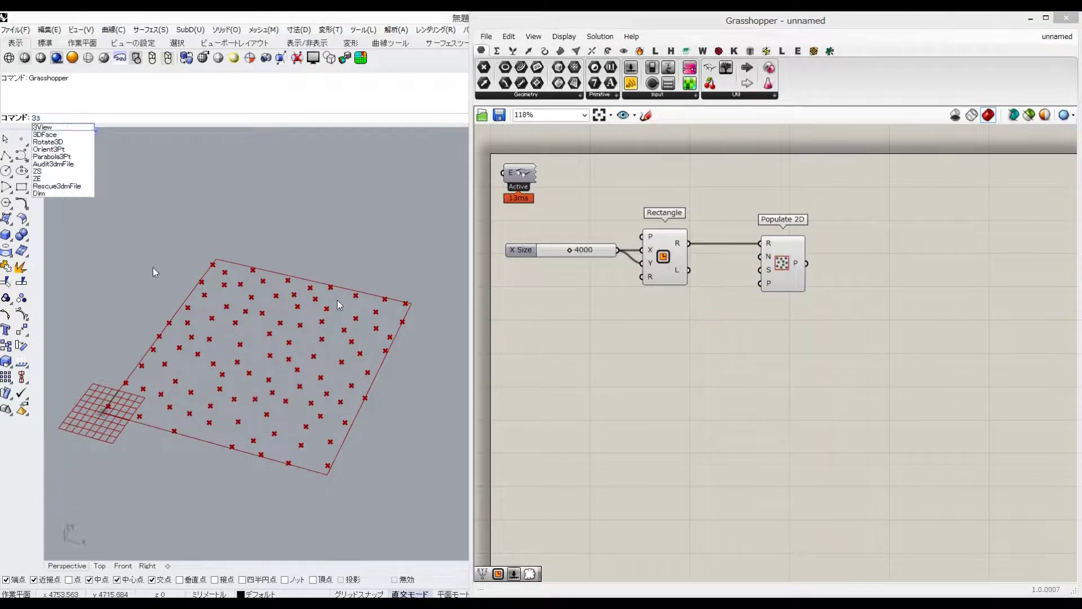
pyautogui.press('Escape')
# Add a slider set to 3 as the Populate 2D point count
pyautogui.doubleClick(643, 333)
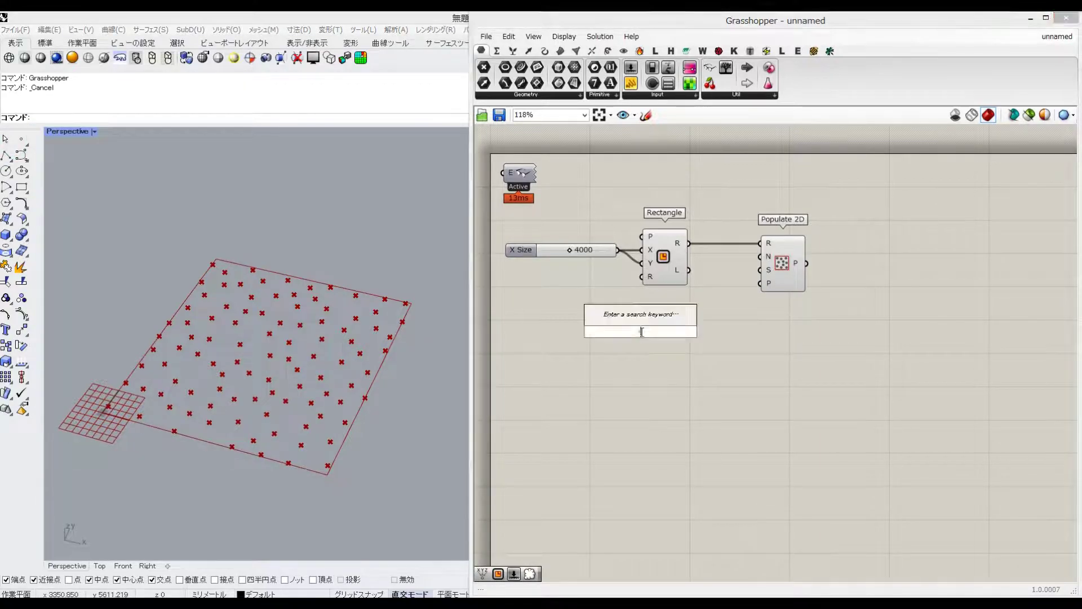
pyautogui.write('3')
pyautogui.press('Return')
pyautogui.moveTo(698, 331); pyautogui.dragTo(673, 312)
# Add a Construct Point component and connect it to the origin of a new XY Plane component
pyautogui.doubleClick(679, 387)
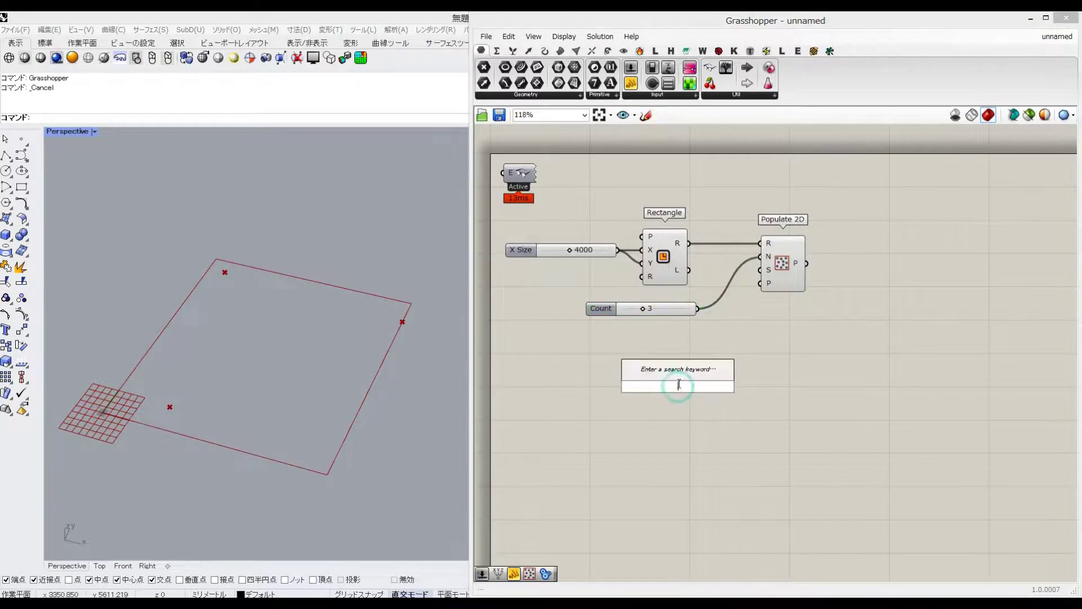
pyautogui.write('xy')
pyautogui.click(678, 329)
pyautogui.moveTo(648, 400)
pyautogui.mouseDown()
pyautogui.moveTo(570, 419)
pyautogui.moveTo(666, 412)
pyautogui.mouseUp()
pyautogui.doubleClick(685, 406)
pyautogui.write('xy')
pyautogui.click(688, 398)
pyautogui.moveTo(692, 418); pyautogui.dragTo(693, 413)
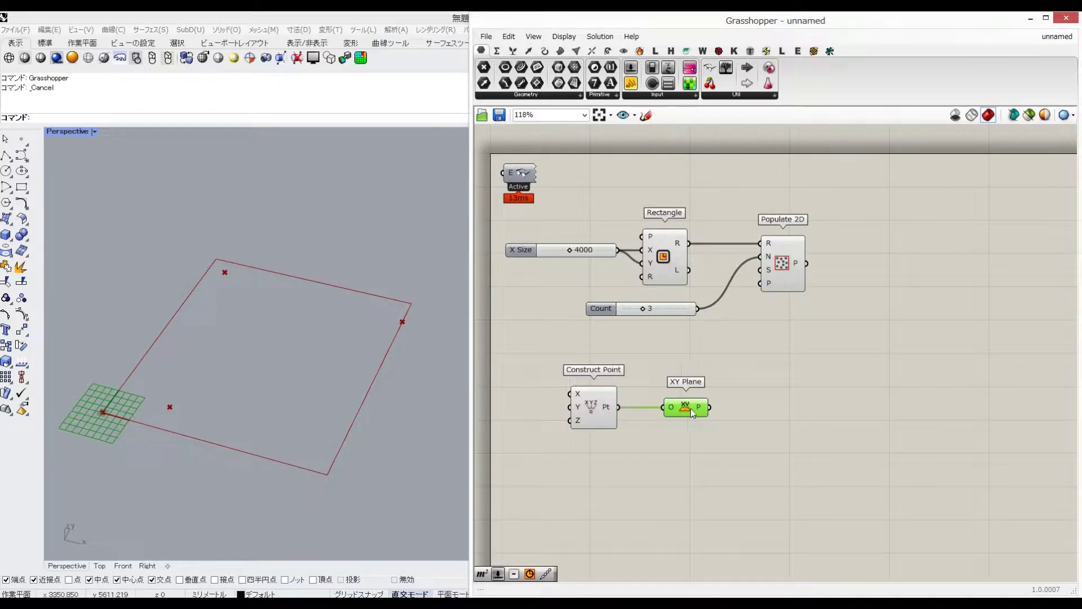
# Add a Linear Array component with the XY Plane as its geometry
pyautogui.doubleClick(789, 410)
pyautogui.write('linerarr')
pyautogui.click(784, 392)
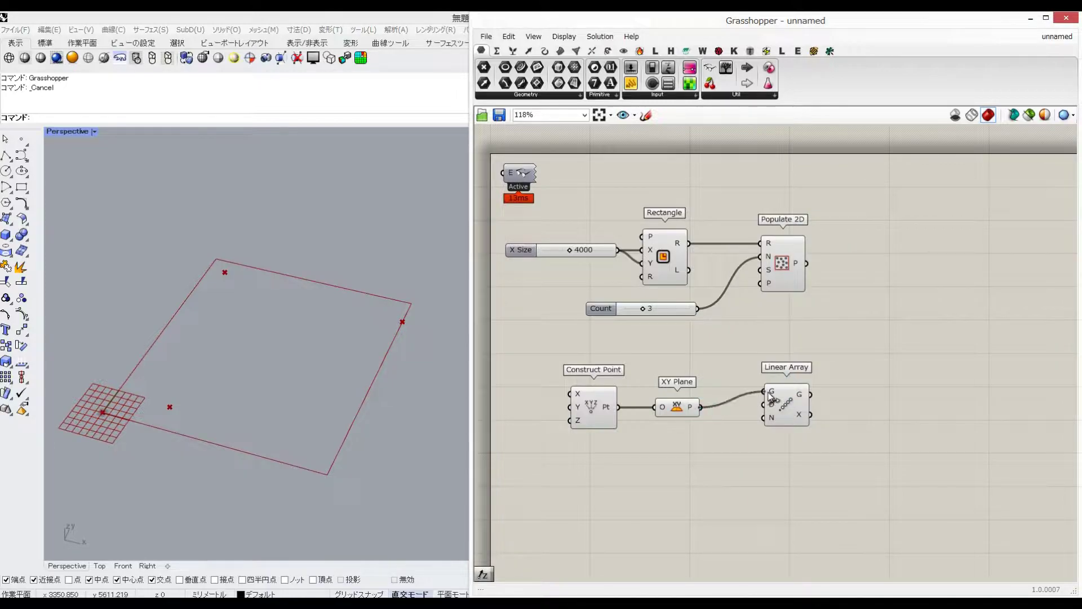
pyautogui.moveTo(768, 393); pyautogui.dragTo(770, 394)
pyautogui.moveTo(785, 401); pyautogui.dragTo(776, 417)
# Add a Unit Z vector with a factor slider of 100 as the Linear Array direction
pyautogui.doubleClick(683, 446)
pyautogui.write('z')
pyautogui.click(673, 434)
pyautogui.doubleClick(613, 457)
pyautogui.write('100')
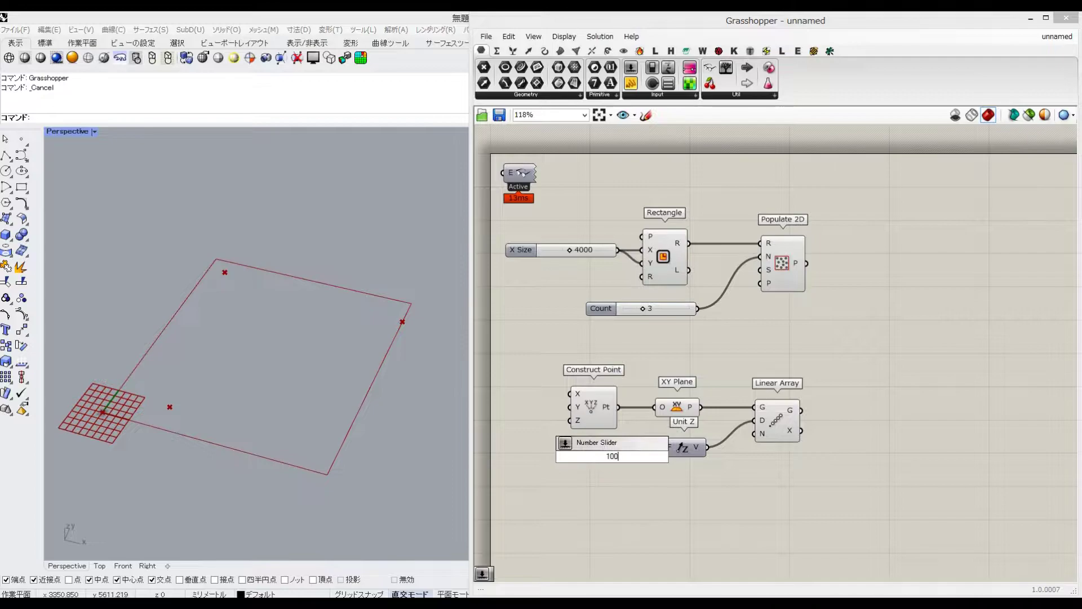
pyautogui.press('Return')
pyautogui.moveTo(598, 458); pyautogui.dragTo(573, 475)
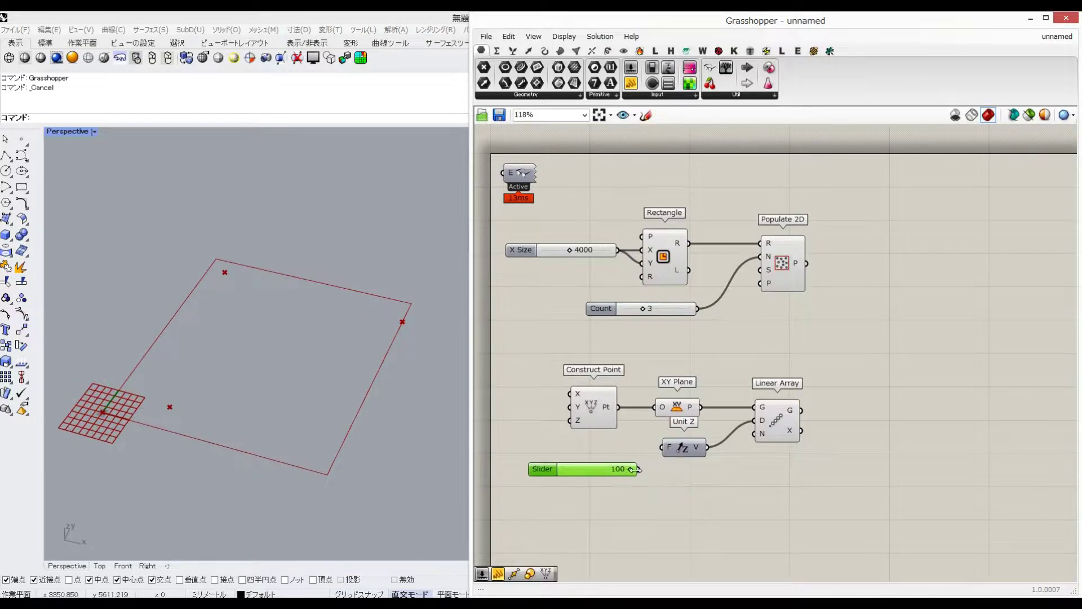
pyautogui.moveTo(639, 475); pyautogui.dragTo(665, 446)
# Add a slider set to 5 as the Linear Array count
pyautogui.doubleClick(657, 517)
pyautogui.write('5')
pyautogui.press('Return')
pyautogui.moveTo(699, 519); pyautogui.dragTo(689, 498)
# Add a MetaBall(t) Custom component fed by the Populate 2D points and the Linear Array planes
pyautogui.moveTo(827, 495); pyautogui.dragTo(726, 488, button='right')
pyautogui.moveTo(695, 259); pyautogui.dragTo(767, 259)
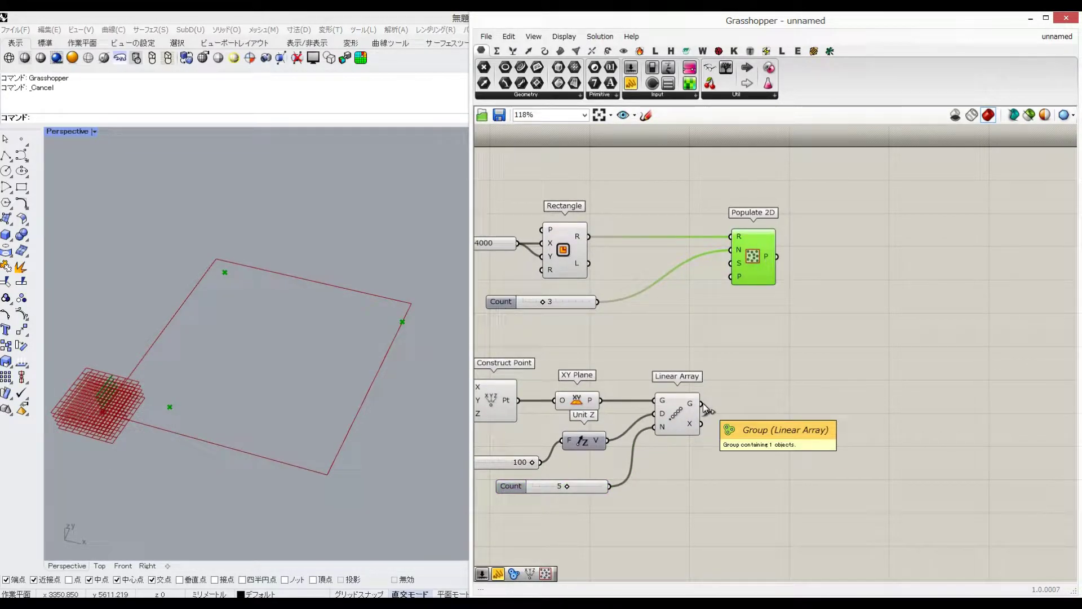
pyautogui.moveTo(760, 258); pyautogui.dragTo(685, 258)
pyautogui.doubleClick(731, 258)
pyautogui.write('meta')
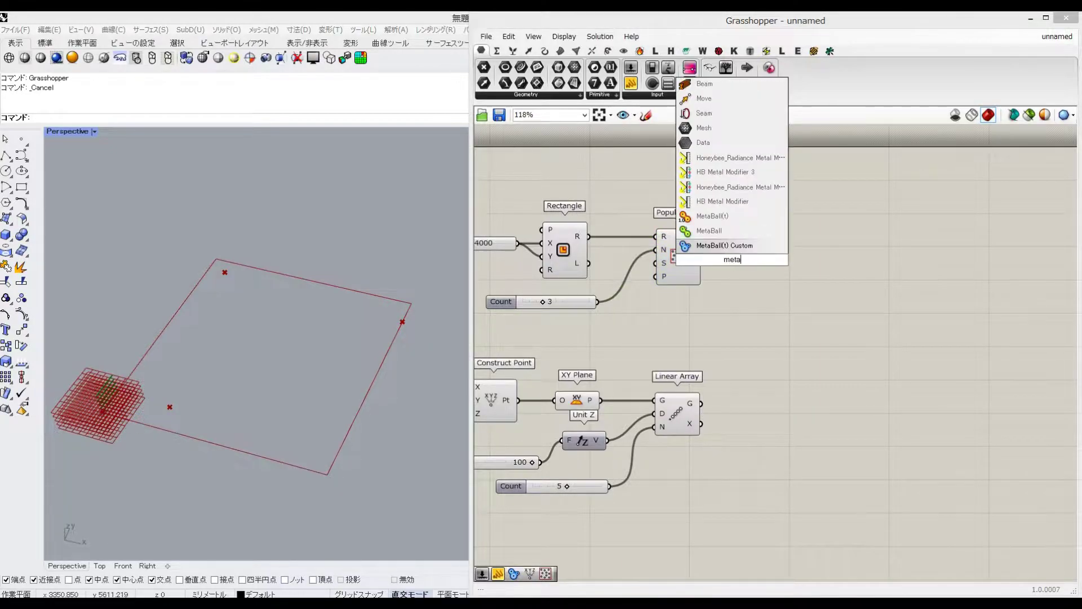
pyautogui.click(750, 247)
pyautogui.moveTo(770, 256); pyautogui.dragTo(702, 256)
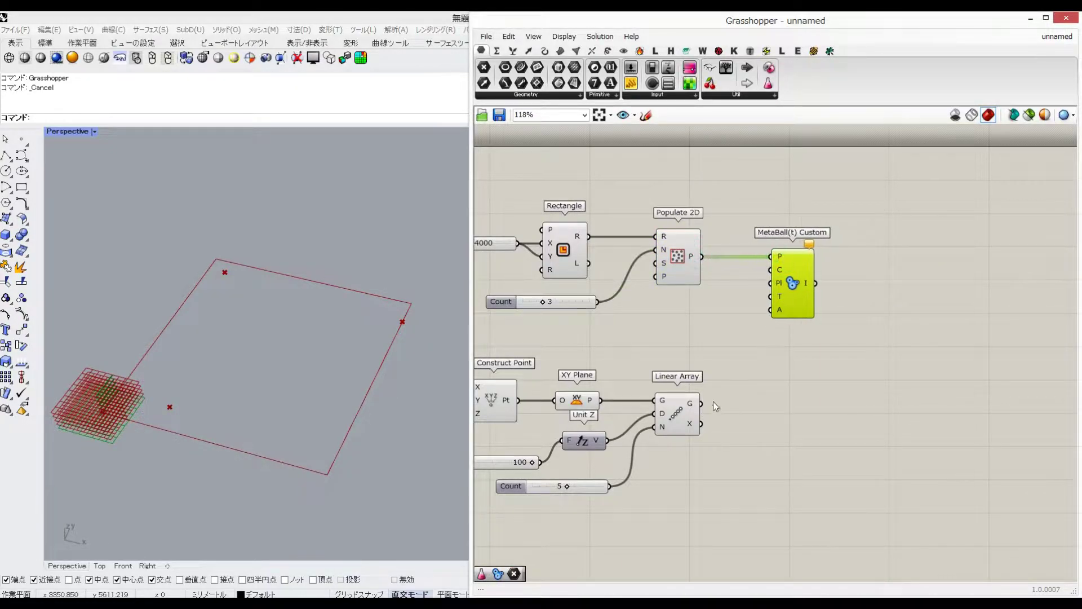
pyautogui.moveTo(804, 299); pyautogui.dragTo(827, 298)
# Add a Gene Pool with a gene count of 3, 0 decimals, minimum 0 and maximum 1000000
pyautogui.doubleClick(633, 345)
pyautogui.write('ge')
pyautogui.click(611, 302)
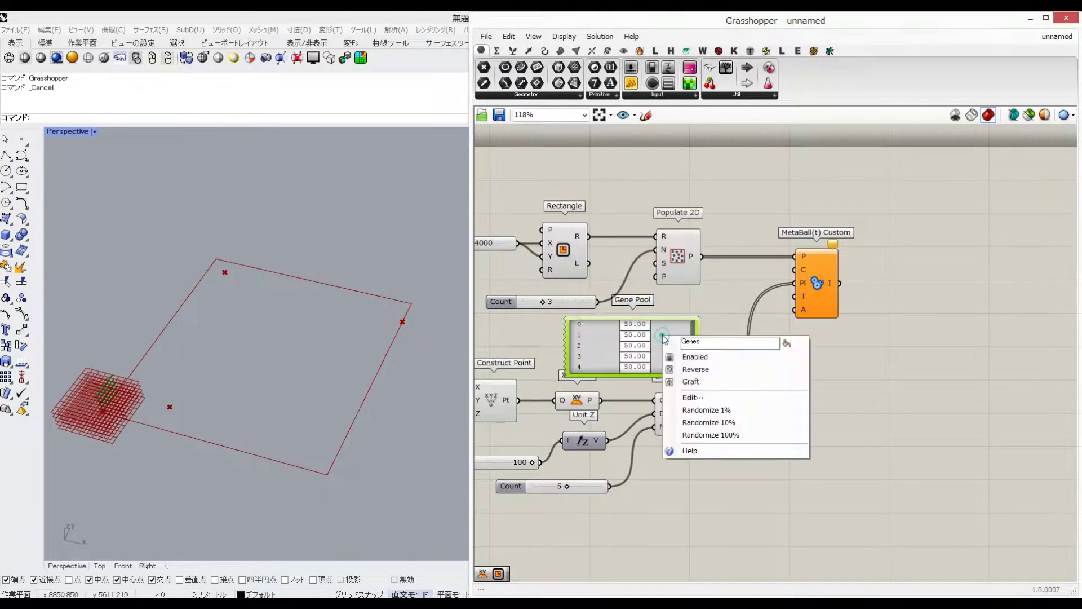
pyautogui.rightClick(675, 351)
pyautogui.click(707, 372)
pyautogui.rightClick(655, 355)
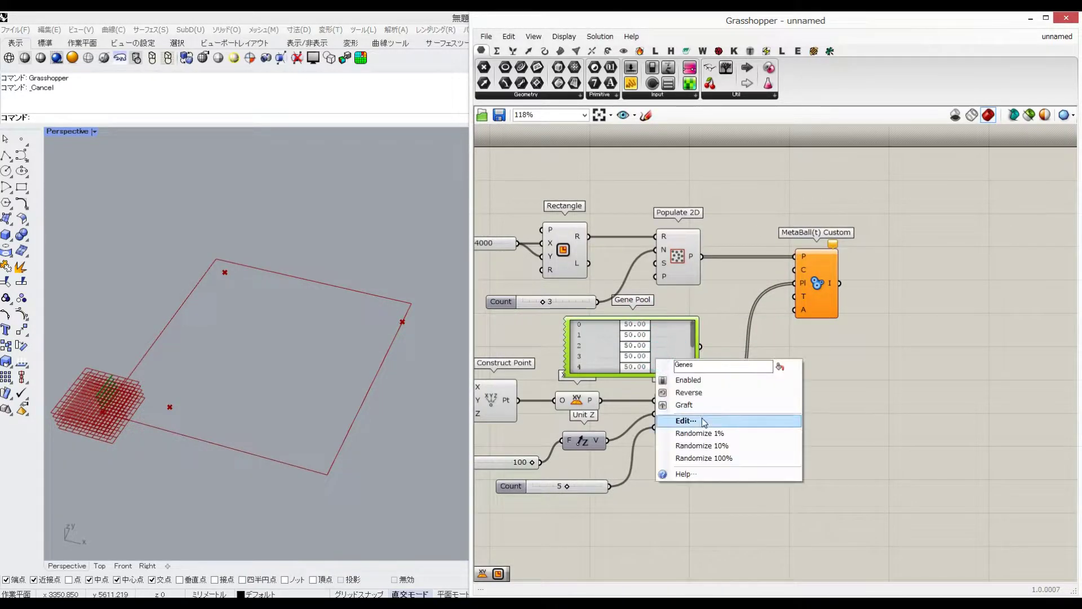
pyautogui.click(702, 418)
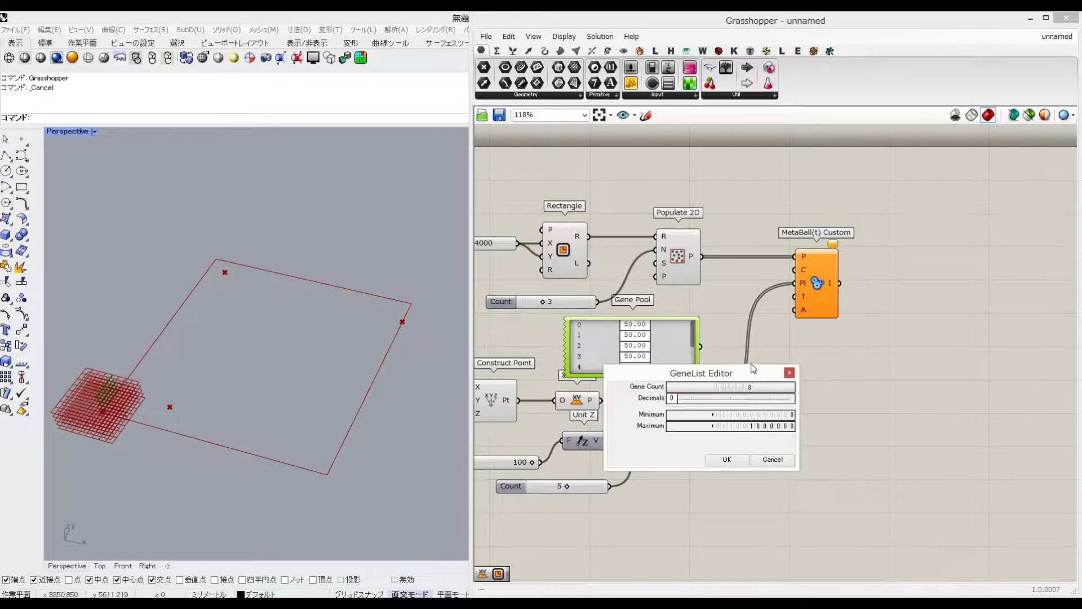
pyautogui.click(735, 463)
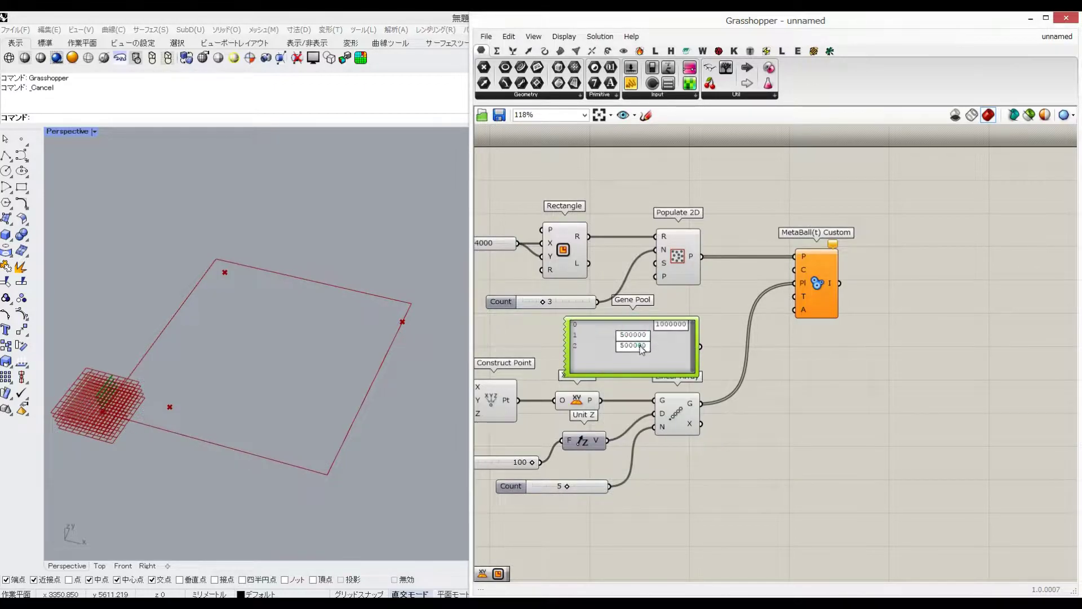
# Connect the Gene Pool to the MetaBall charge input and set its genes to 1000000, 594444 and 1000000
pyautogui.moveTo(633, 337); pyautogui.dragTo(634, 337)
pyautogui.moveTo(702, 346); pyautogui.dragTo(796, 269)
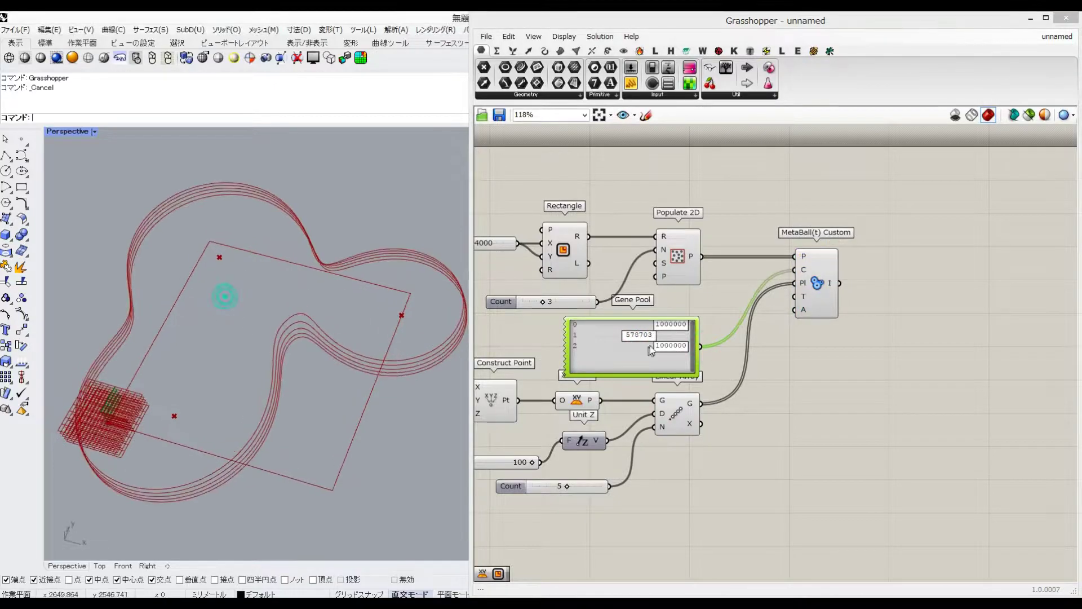
pyautogui.moveTo(670, 327); pyautogui.dragTo(646, 341)
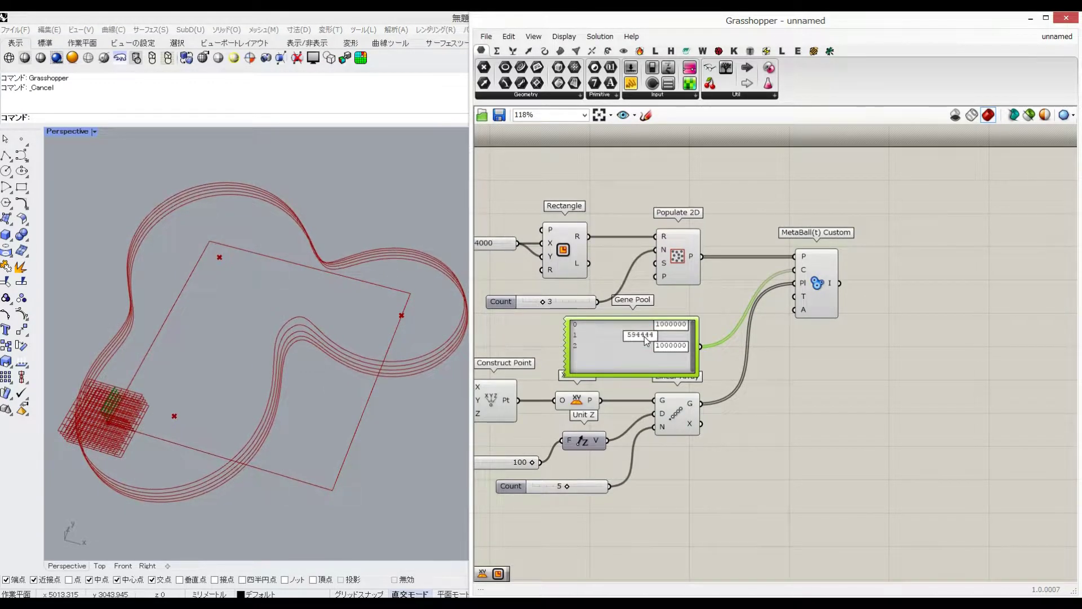
# Move the Construct Point, XY Plane, Unit Z and Linear Array components down, clear of the Gene Pool
pyautogui.moveTo(681, 525); pyautogui.dragTo(739, 516, button='right')
pyautogui.moveTo(740, 516); pyautogui.dragTo(563, 422)
pyautogui.click(565, 356)
pyautogui.moveTo(334, 489); pyautogui.dragTo(332, 412, button='right')
# Set the Linear Array count to 6 and the Unit Z factor slider's maximum to 1100
pyautogui.moveTo(622, 511)
pyautogui.mouseDown()
pyautogui.moveTo(659, 505)
pyautogui.moveTo(632, 504)
pyautogui.mouseUp()
pyautogui.rightClick(573, 488)
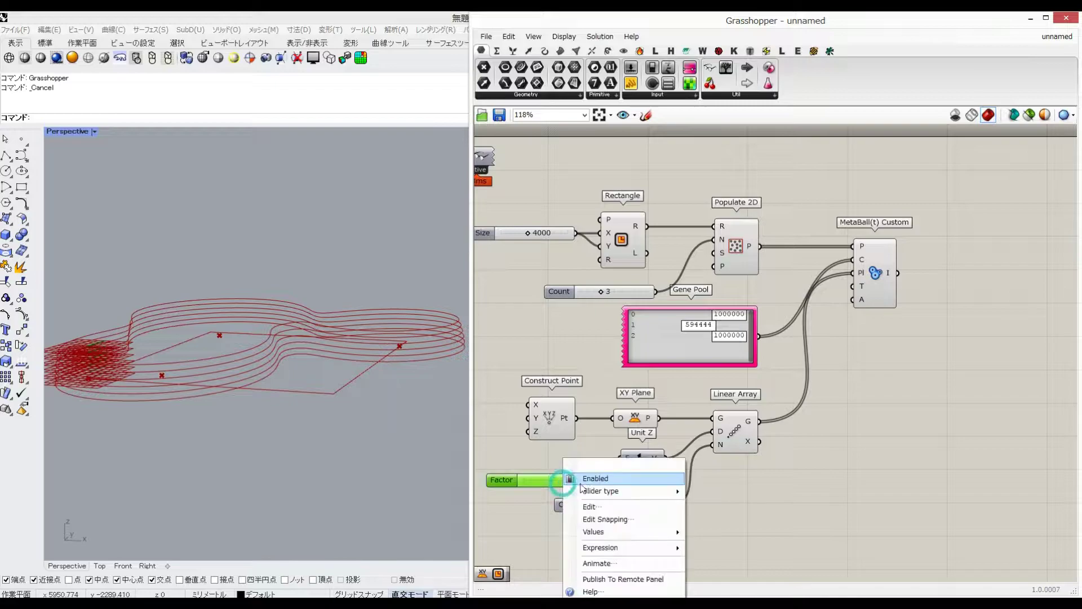
pyautogui.click(591, 505)
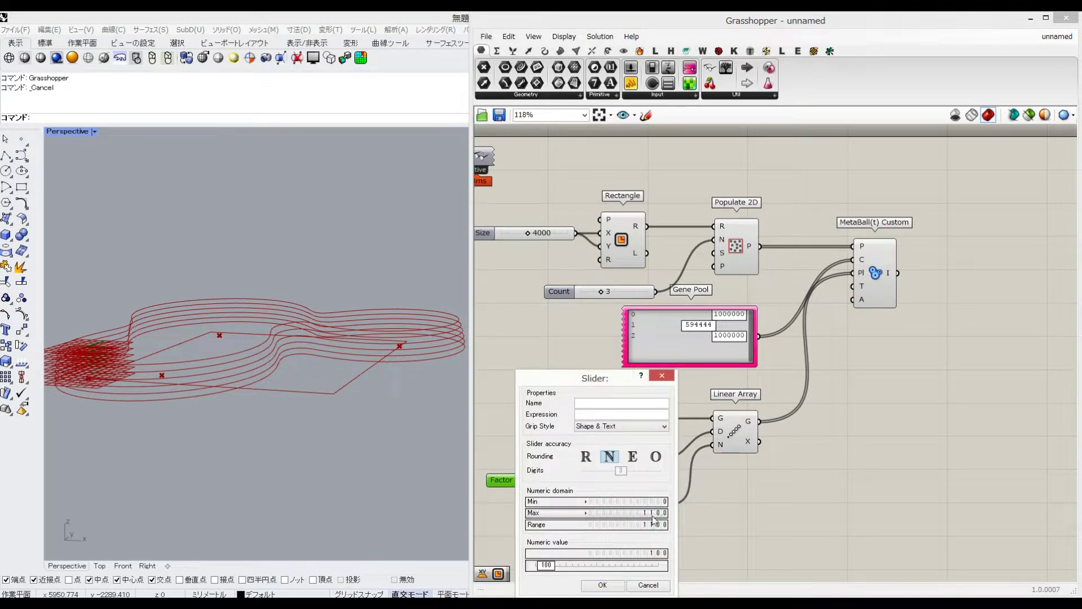
pyautogui.click(602, 585)
# Try a larger Unit Z factor, return it to 100, and set the Linear Array count to 5
pyautogui.moveTo(534, 484); pyautogui.dragTo(547, 482)
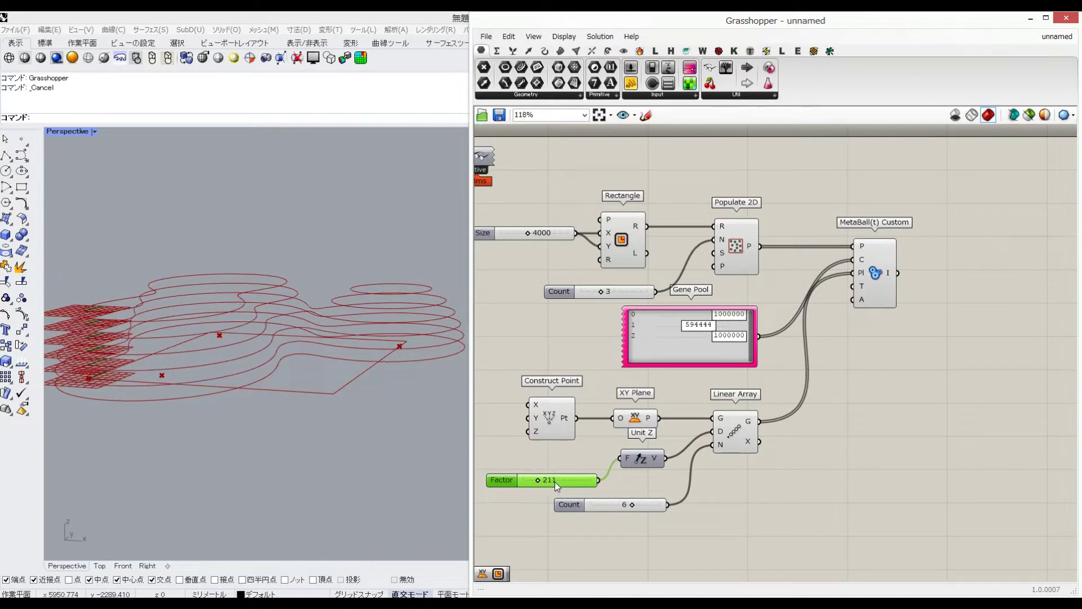
pyautogui.press('Return')
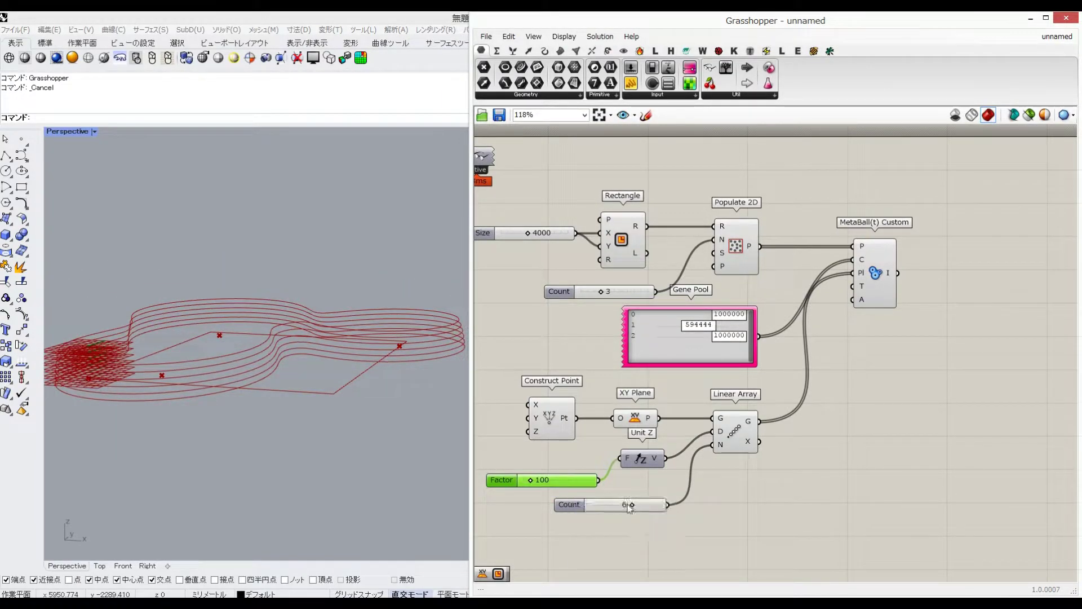
pyautogui.doubleClick(625, 504)
pyautogui.write('5')
pyautogui.click(649, 504)
# Tidy the MetaBall and Gene Pool positions and add a Boundary Surfaces component fed by the MetaBall curves
pyautogui.moveTo(874, 275); pyautogui.dragTo(891, 275)
pyautogui.moveTo(752, 344); pyautogui.dragTo(757, 337)
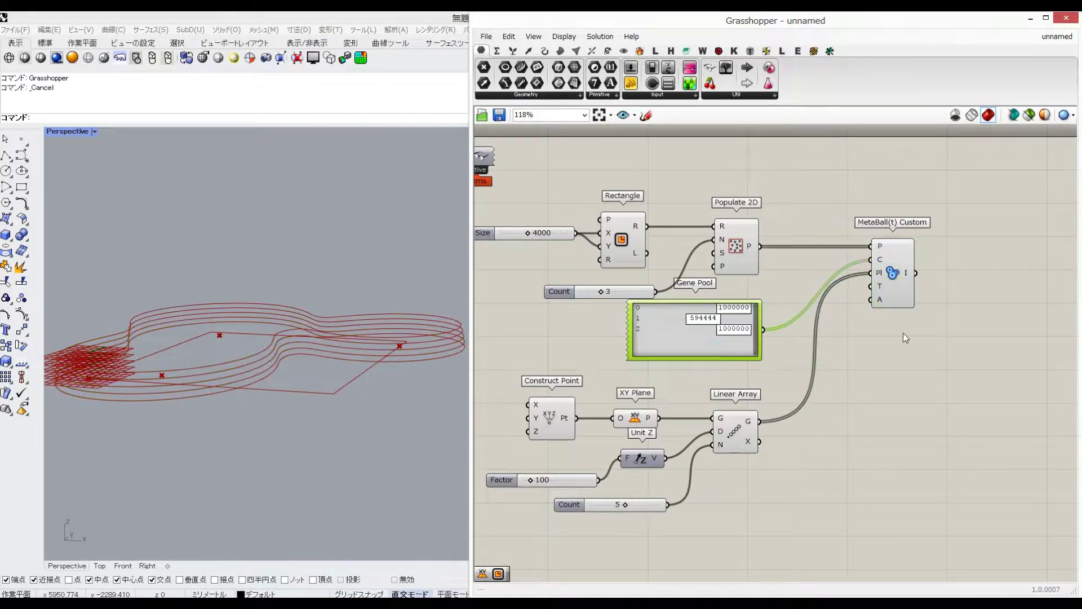
pyautogui.click(957, 321)
pyautogui.moveTo(962, 319); pyautogui.dragTo(791, 316, button='right')
pyautogui.doubleClick(794, 317)
pyautogui.write('boun')
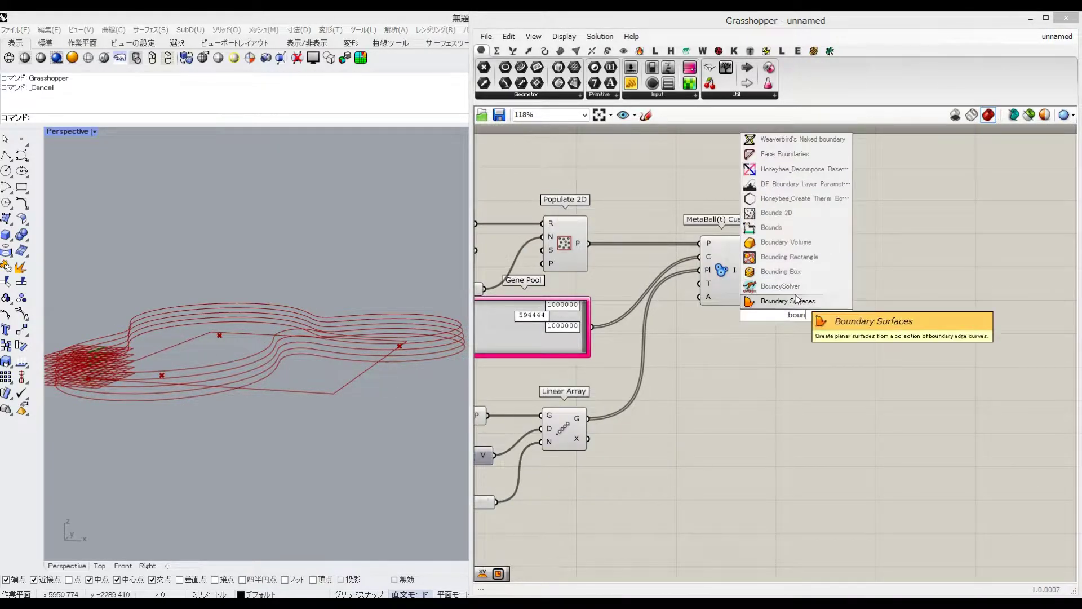
pyautogui.press('Return')
pyautogui.moveTo(788, 307); pyautogui.dragTo(779, 315)
pyautogui.moveTo(795, 316); pyautogui.dragTo(831, 275)
pyautogui.moveTo(172, 419); pyautogui.dragTo(282, 405, button='right')
# Add a Bounding Box component with the boundary surfaces as its content
pyautogui.moveTo(1010, 306); pyautogui.dragTo(925, 310, button='right')
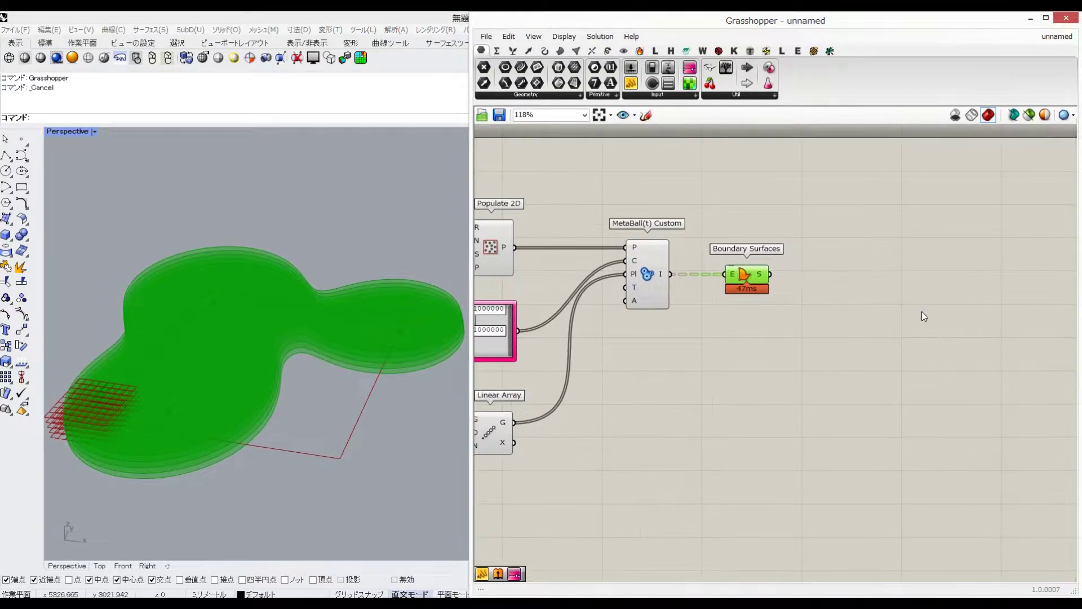
pyautogui.doubleClick(860, 377)
pyautogui.write('bounding')
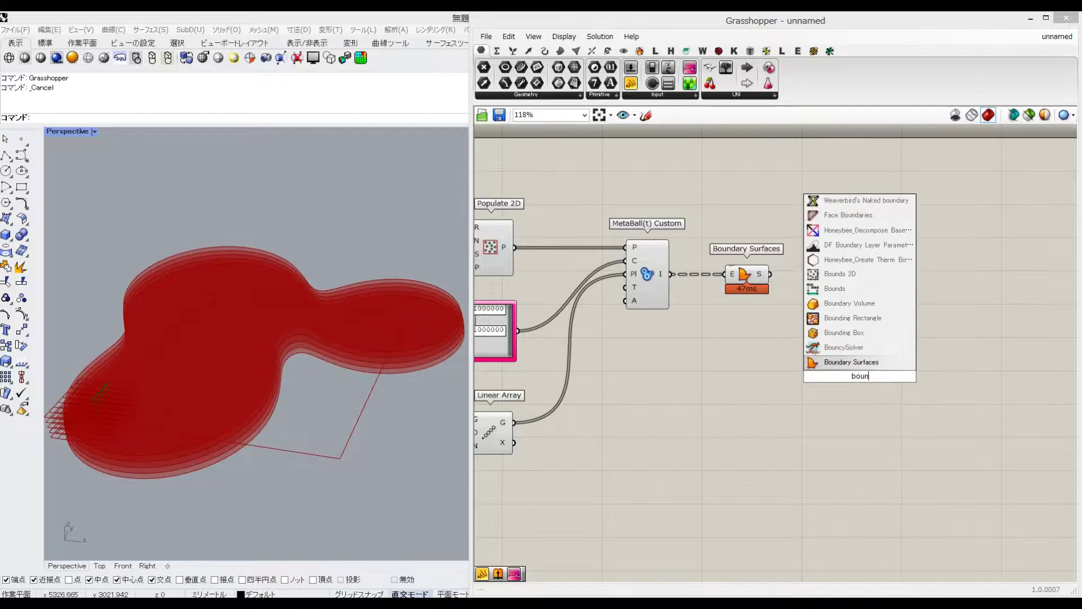
pyautogui.press('Return')
pyautogui.moveTo(809, 335); pyautogui.dragTo(850, 377)
# Add an Area component that takes the bounding boxes as its geometry
pyautogui.moveTo(885, 368); pyautogui.dragTo(788, 356, button='right')
pyautogui.doubleClick(870, 319)
pyautogui.write('area')
pyautogui.press('Return')
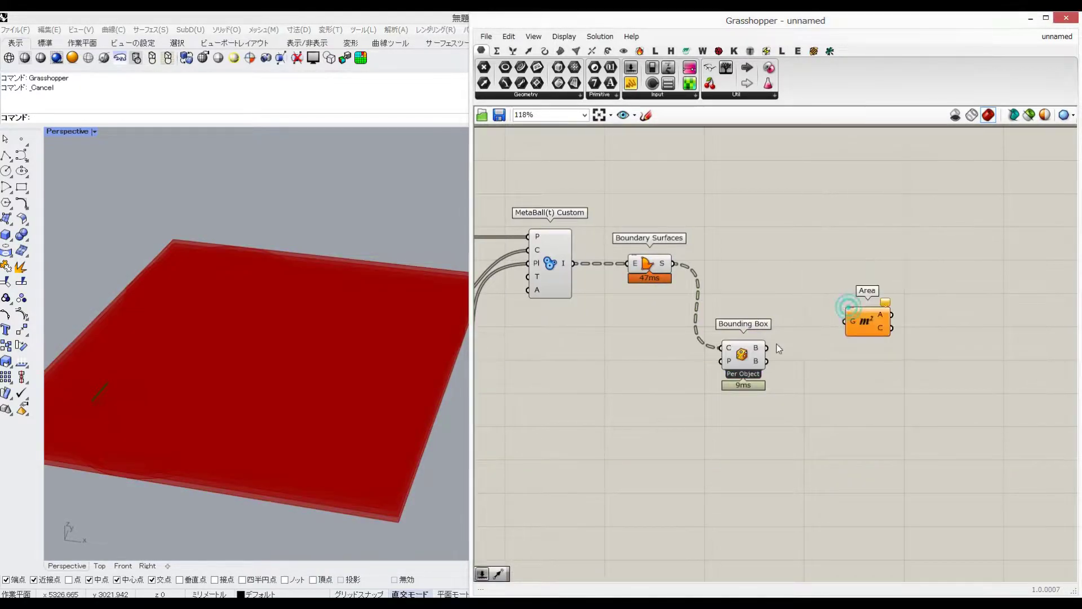
pyautogui.moveTo(766, 348); pyautogui.dragTo(829, 315)
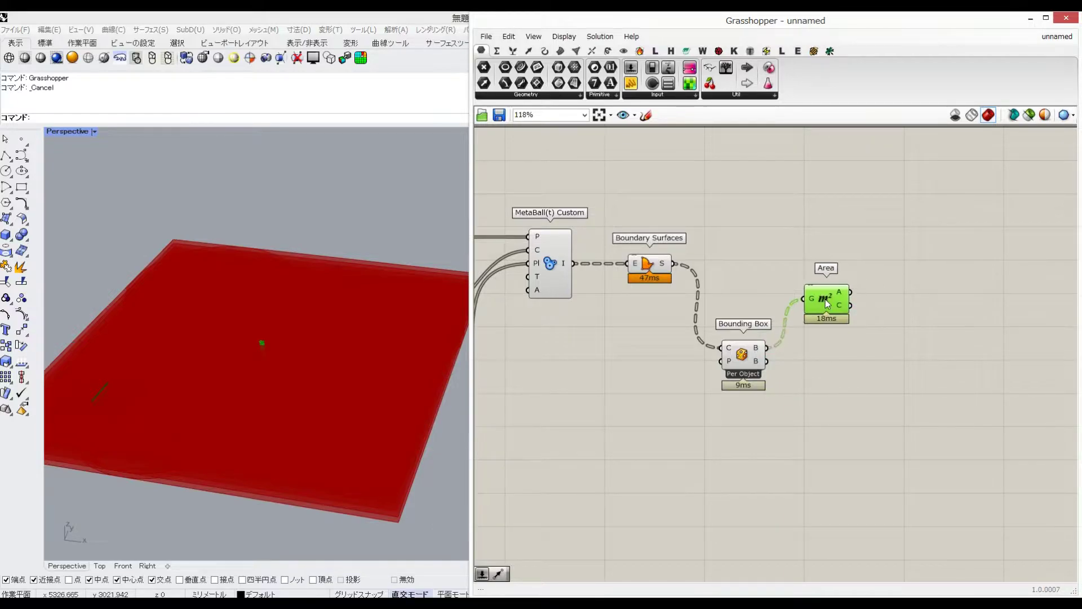
# Add a Sort List component and flatten both its K and A inputs
pyautogui.moveTo(898, 405); pyautogui.dragTo(879, 399, button='right')
pyautogui.doubleClick(868, 394)
pyautogui.write('sort')
pyautogui.click(850, 383)
pyautogui.moveTo(868, 397); pyautogui.dragTo(864, 359)
pyautogui.rightClick(857, 349)
pyautogui.click(879, 427)
pyautogui.rightClick(852, 367)
pyautogui.click(877, 440)
# Attach a panel to the Area output to read the area values, and delete the panel
pyautogui.moveTo(631, 83); pyautogui.dragTo(885, 248)
pyautogui.moveTo(830, 298); pyautogui.dragTo(835, 244)
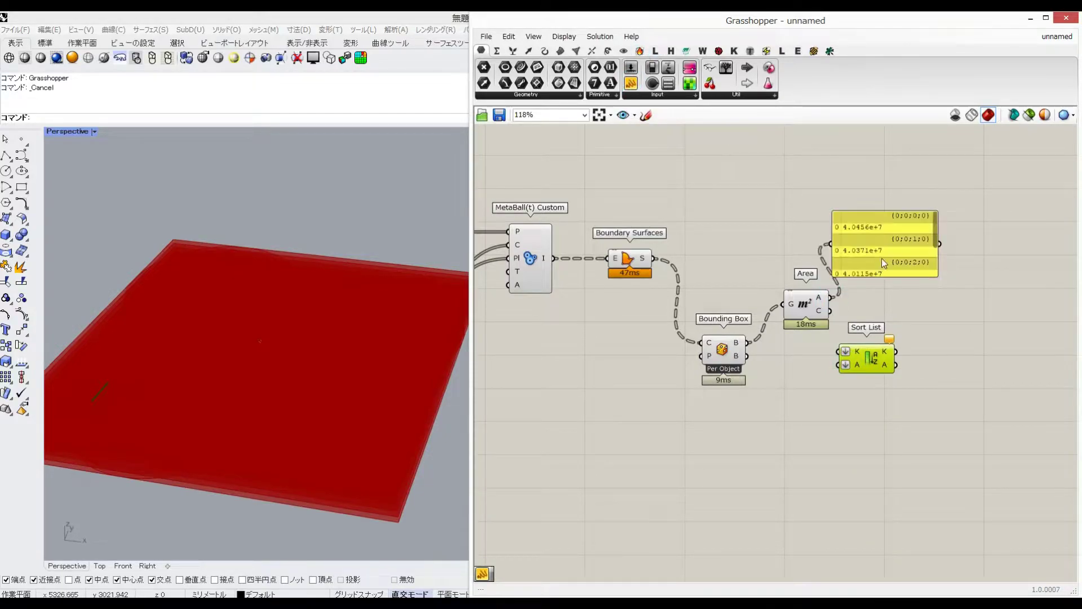
pyautogui.click(882, 259)
pyautogui.press('Delete')
# Connect the areas to the Sort List keys and the bounding boxes to its A input
pyautogui.moveTo(861, 340); pyautogui.dragTo(840, 352)
pyautogui.moveTo(865, 354); pyautogui.dragTo(894, 347)
pyautogui.moveTo(816, 355); pyautogui.dragTo(901, 343)
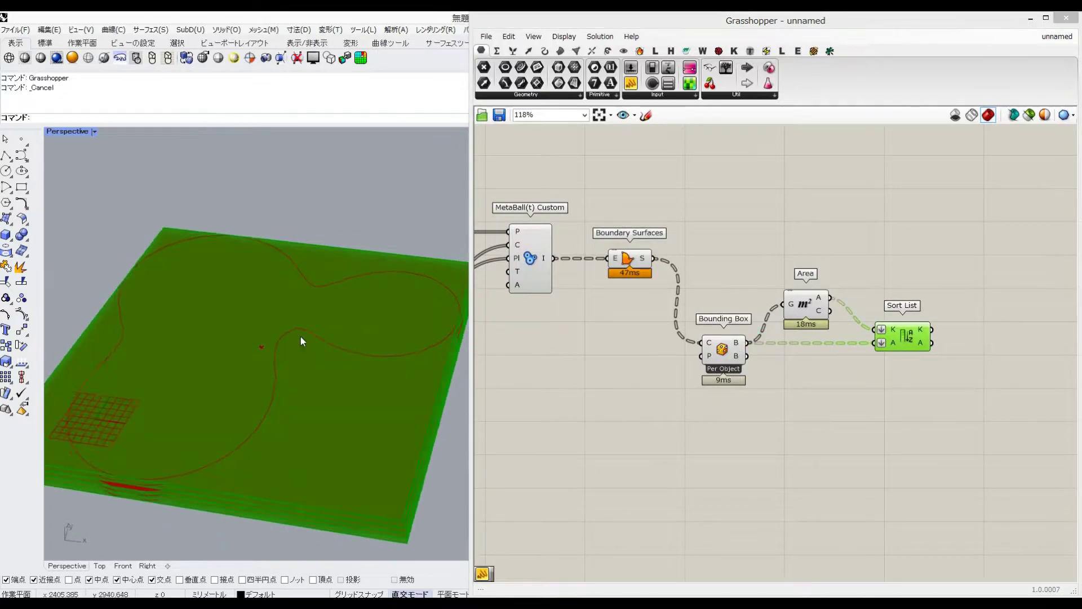
pyautogui.moveTo(302, 337); pyautogui.dragTo(323, 319, button='right')
pyautogui.click(870, 363)
# Add a List Item component and connect the sorted bounding boxes to its list input
pyautogui.moveTo(976, 380); pyautogui.dragTo(871, 355, button='right')
pyautogui.doubleClick(900, 319)
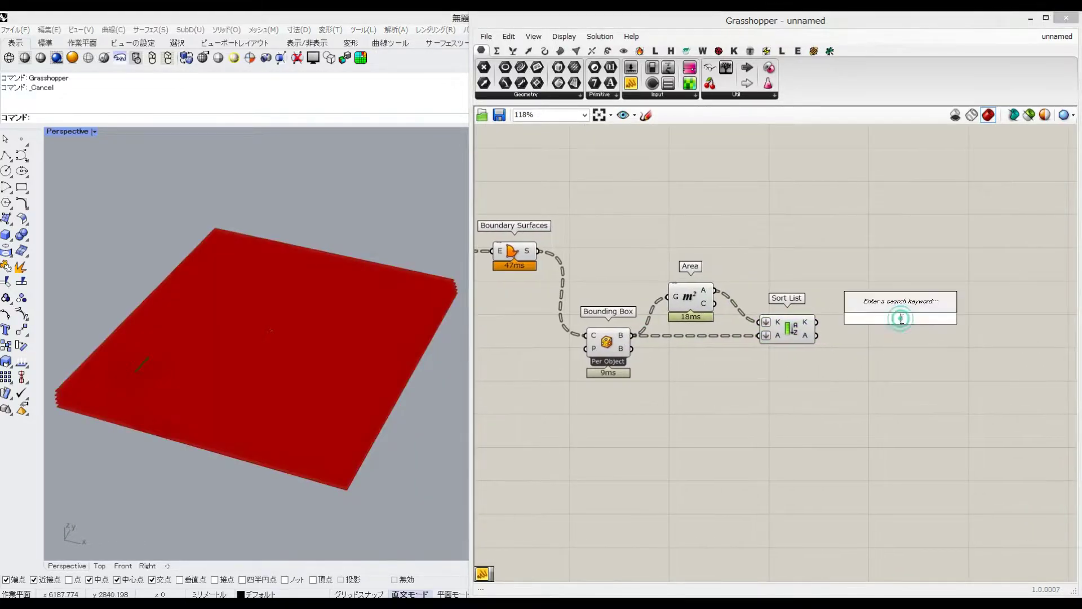
pyautogui.write('list item')
pyautogui.press('Return')
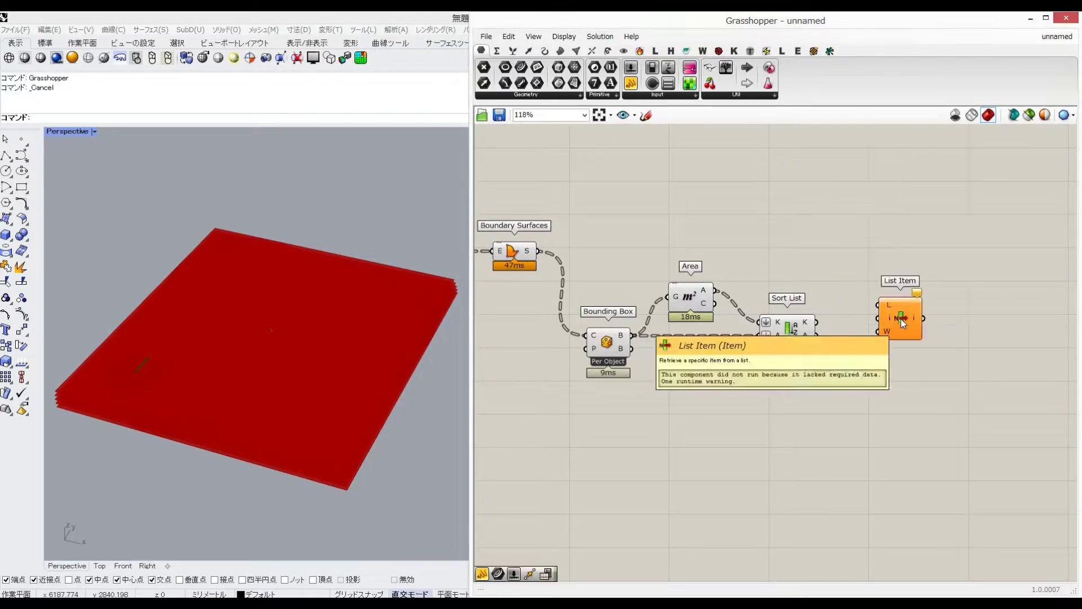
pyautogui.click(806, 337)
pyautogui.moveTo(875, 293); pyautogui.dragTo(878, 305)
pyautogui.moveTo(900, 304); pyautogui.dragTo(904, 334)
pyautogui.click(863, 361)
# Add a panel containing -1 as the List Item index and check the selected bounding box in the model
pyautogui.doubleClick(804, 391)
pyautogui.write('//')
pyautogui.press('Return')
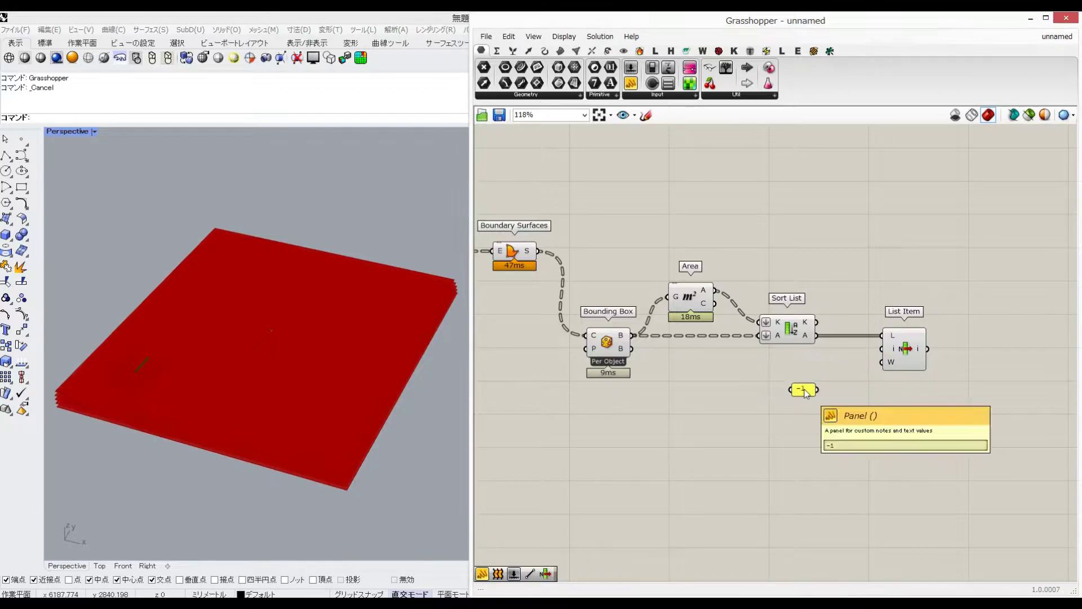
pyautogui.moveTo(876, 357); pyautogui.dragTo(882, 348)
pyautogui.click(905, 351)
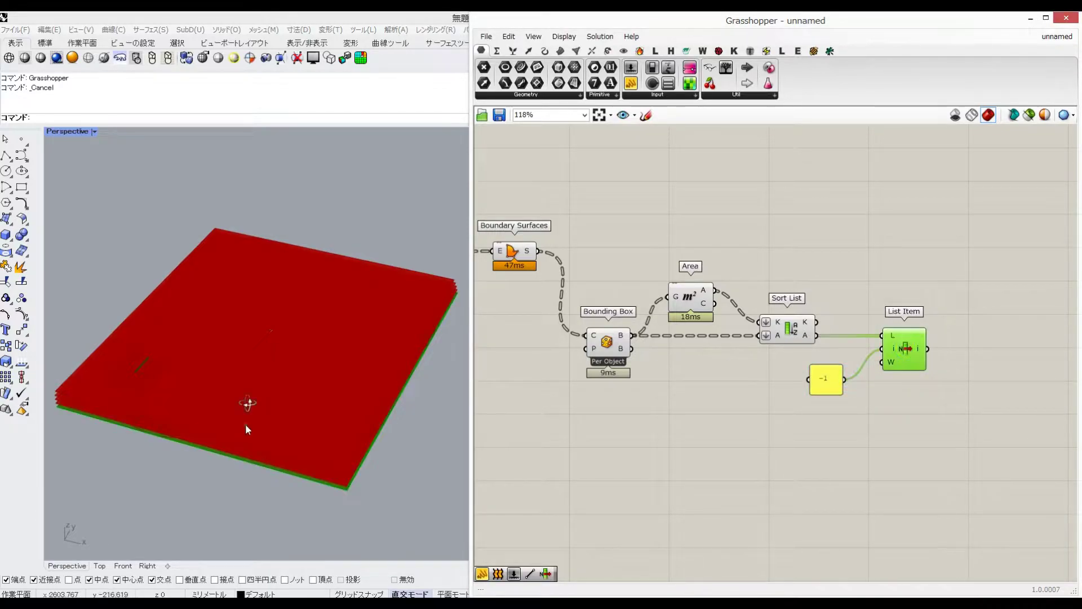
pyautogui.moveTo(247, 430); pyautogui.dragTo(248, 361, button='right')
pyautogui.moveTo(983, 351); pyautogui.dragTo(827, 357, button='right')
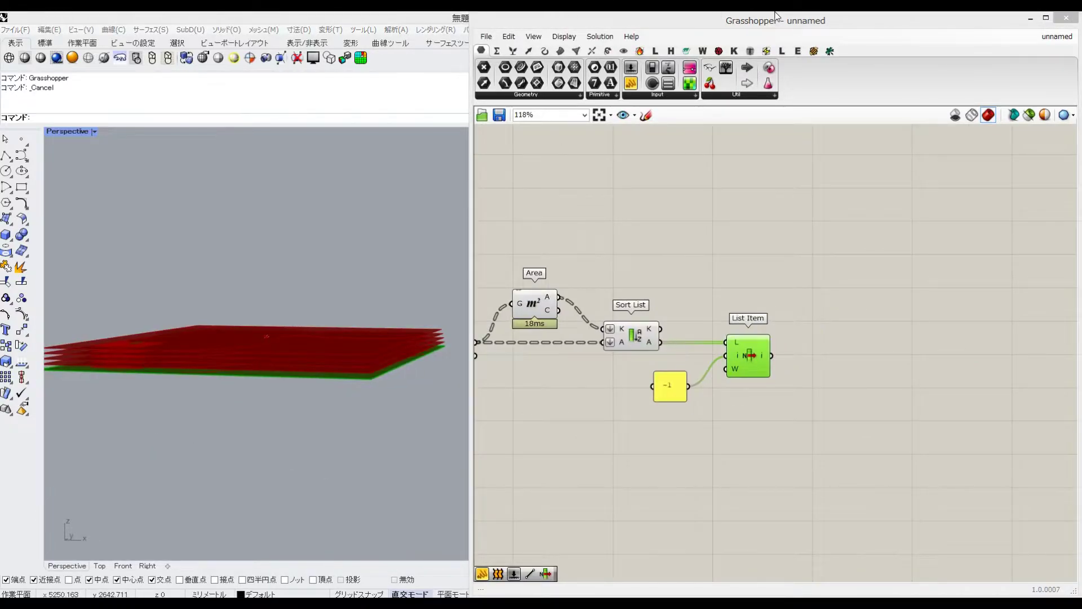
# Add a Brep Edges component and connect the selected largest bounding box from List Item to it
pyautogui.doubleClick(811, 314)
pyautogui.write('brep ed')
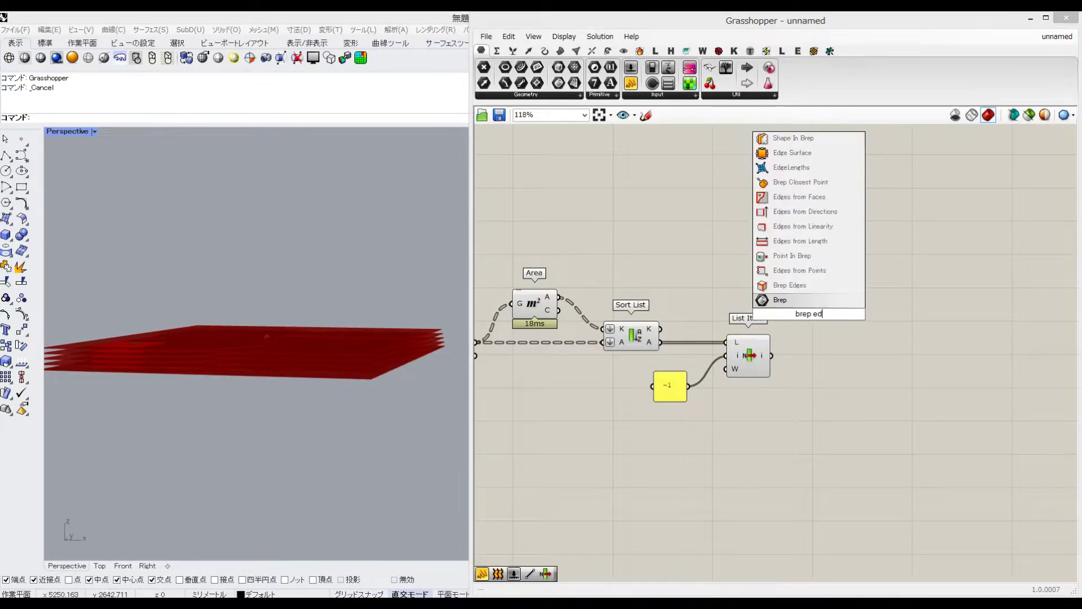
pyautogui.click(790, 285)
pyautogui.moveTo(784, 337); pyautogui.dragTo(784, 314)
pyautogui.moveTo(807, 318); pyautogui.dragTo(848, 367)
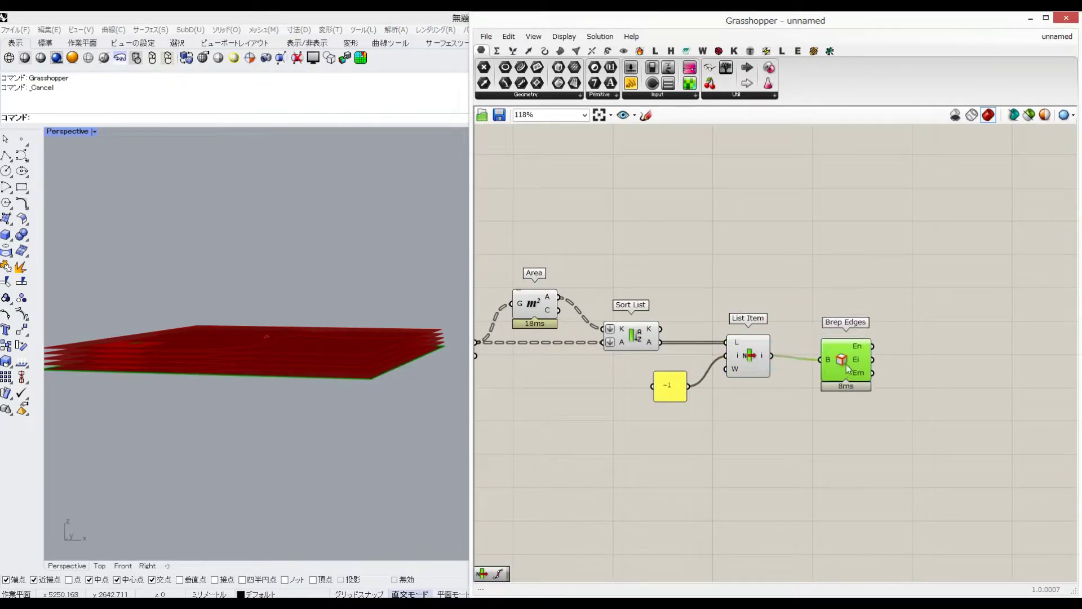
pyautogui.moveTo(353, 273); pyautogui.dragTo(218, 447, button='right')
pyautogui.scroll(3, 218, 446)
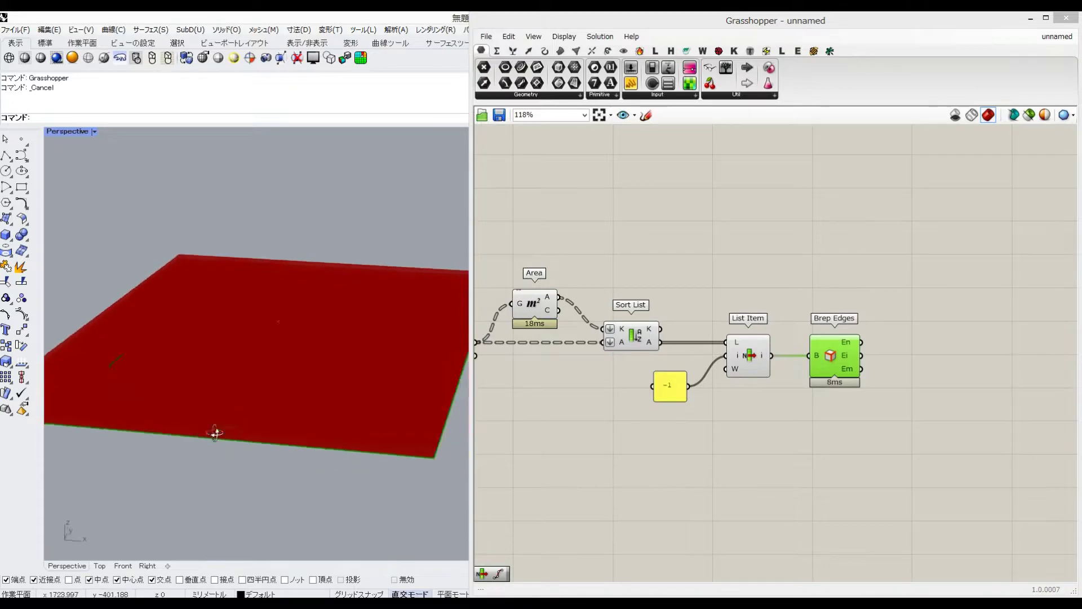
# Add a second List Item fed by the naked edges (En) of Brep Edges and check the picked edge in the model
pyautogui.doubleClick(855, 290)
pyautogui.write('list item')
pyautogui.click(846, 276)
pyautogui.moveTo(845, 282); pyautogui.dragTo(930, 354)
pyautogui.click(1030, 115)
pyautogui.keyDown('shift'); pyautogui.click(840, 345); pyautogui.keyUp('shift')
pyautogui.click(1029, 115)
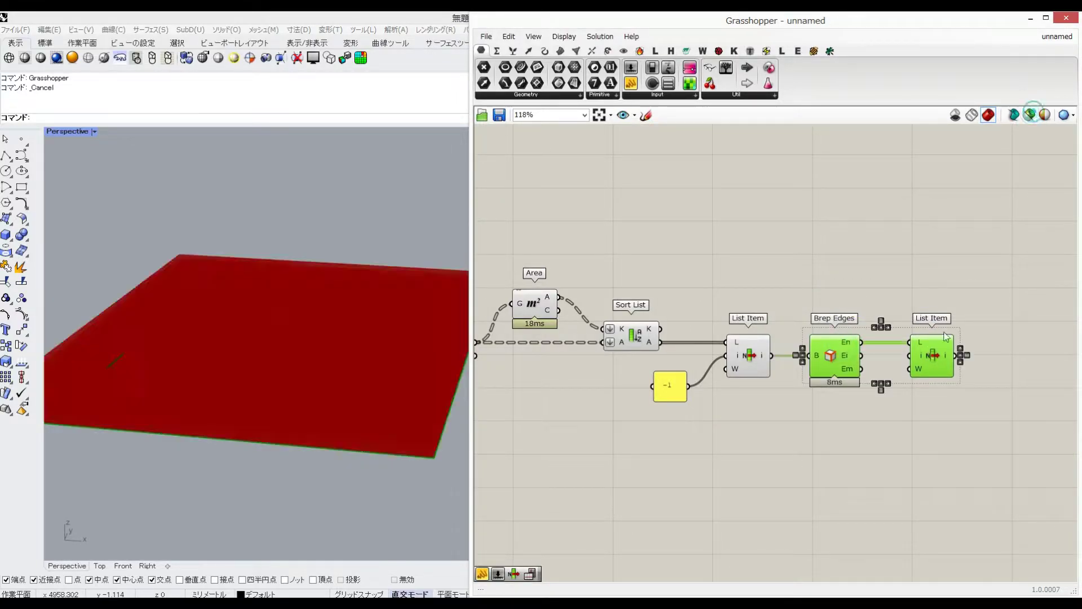
pyautogui.moveTo(906, 275); pyautogui.dragTo(867, 266, button='right')
pyautogui.click(867, 265)
pyautogui.moveTo(1011, 308); pyautogui.dragTo(905, 295, button='right')
# Add a Divide Curve component and connect the picked edge to its curve input
pyautogui.doubleClick(869, 283)
pyautogui.write('div')
pyautogui.press('Return')
pyautogui.moveTo(851, 276); pyautogui.dragTo(858, 339)
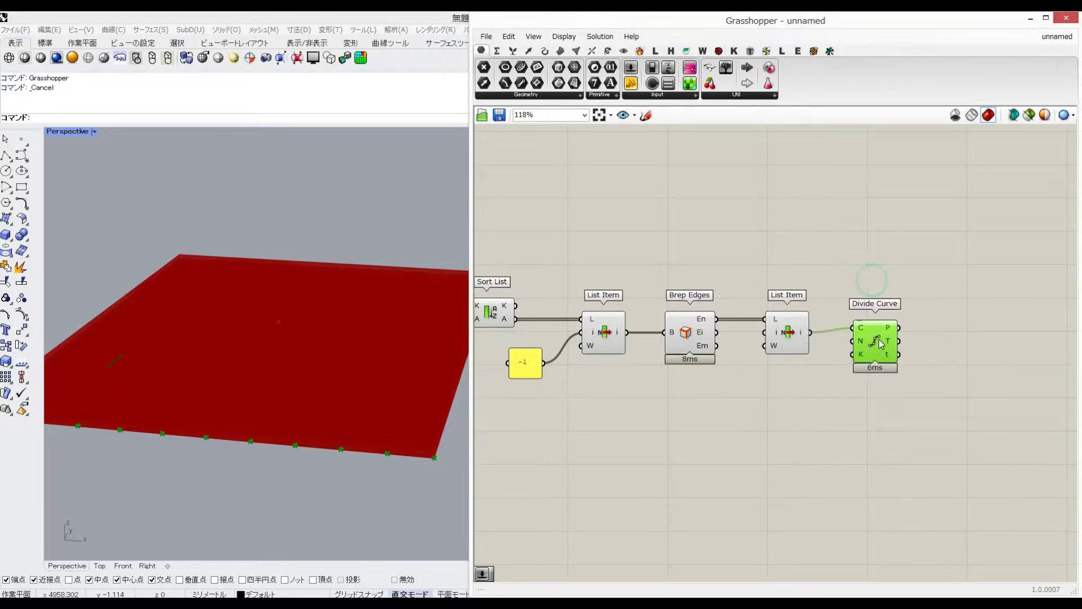
# Add a number slider of 80 and connect it to the Divide Curve count input
pyautogui.doubleClick(641, 466)
pyautogui.write('80')
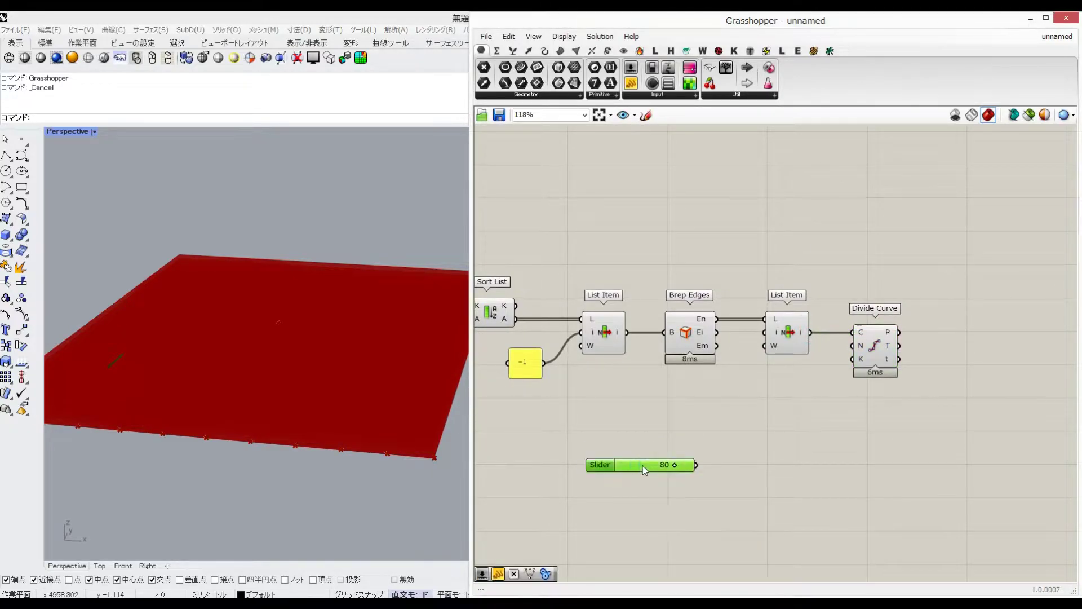
pyautogui.press('Return')
pyautogui.moveTo(846, 352); pyautogui.dragTo(853, 345)
pyautogui.moveTo(333, 423); pyautogui.dragTo(333, 449, button='right')
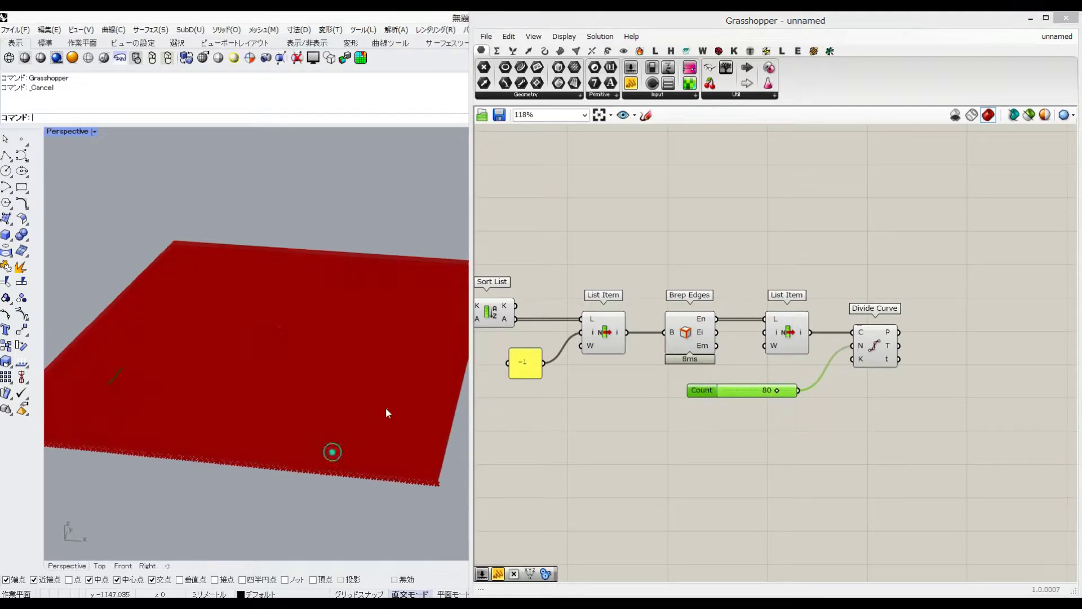
# Temporarily preview only selected components to examine the division points and the picked edge
pyautogui.click(1028, 114)
pyautogui.keyDown('shift'); pyautogui.moveTo(280, 408); pyautogui.dragTo(345, 398, button='right'); pyautogui.keyUp('shift')
pyautogui.keyDown('shift'); pyautogui.click(859, 346); pyautogui.keyUp('shift')
pyautogui.keyDown('shift'); pyautogui.click(788, 341); pyautogui.keyUp('shift')
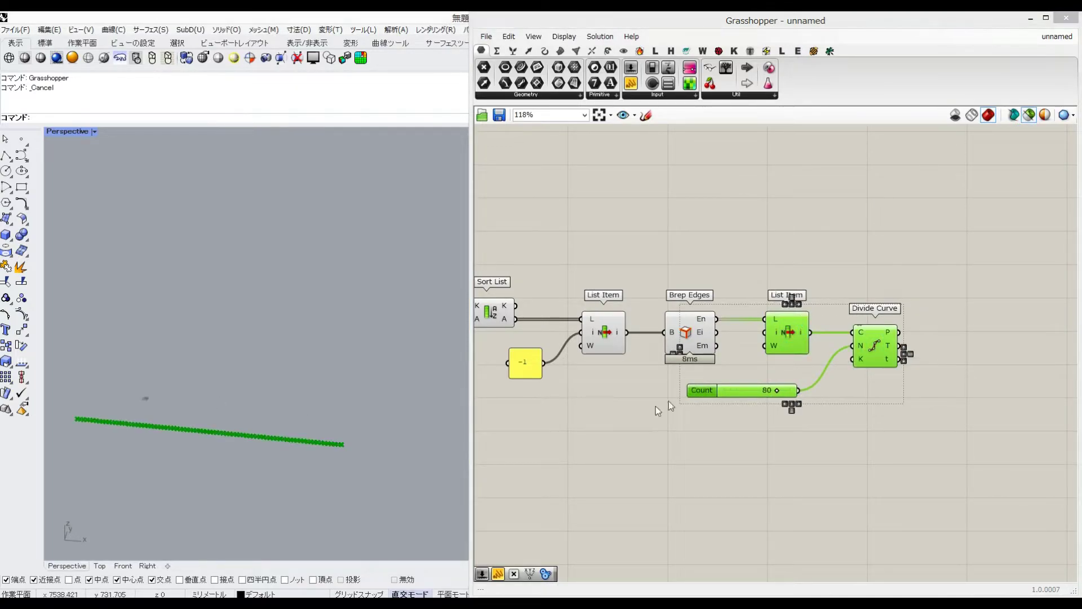
pyautogui.keyDown('shift'); pyautogui.click(690, 350); pyautogui.keyUp('shift')
pyautogui.click(1029, 114)
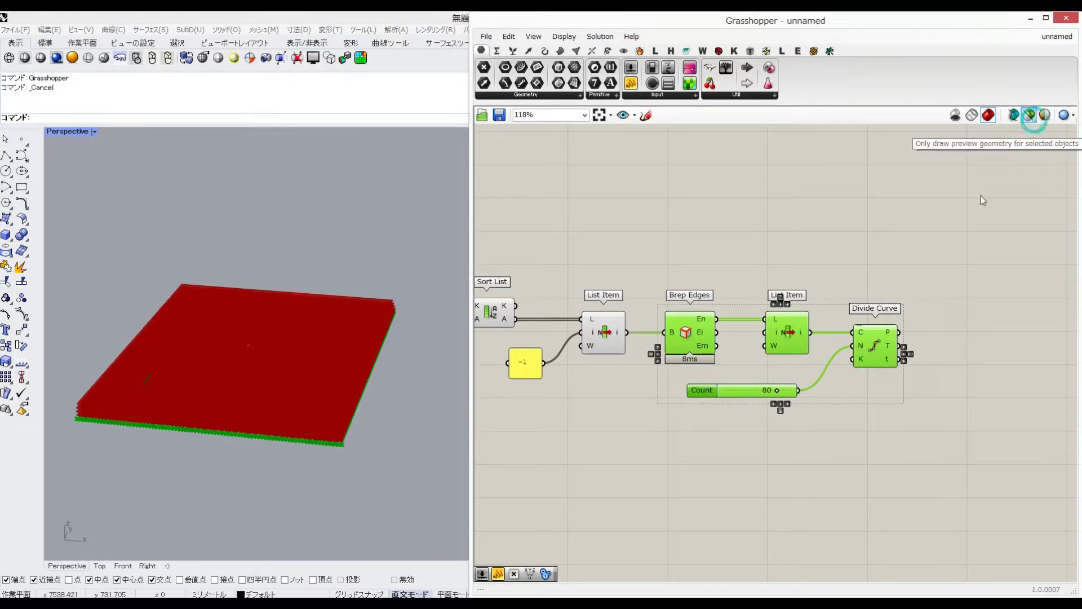
pyautogui.click(938, 296)
# Add a Cull Index component and connect the Divide Curve points to its list input
pyautogui.moveTo(943, 290); pyautogui.dragTo(915, 289, button='right')
pyautogui.doubleClick(916, 288)
pyautogui.write('cull')
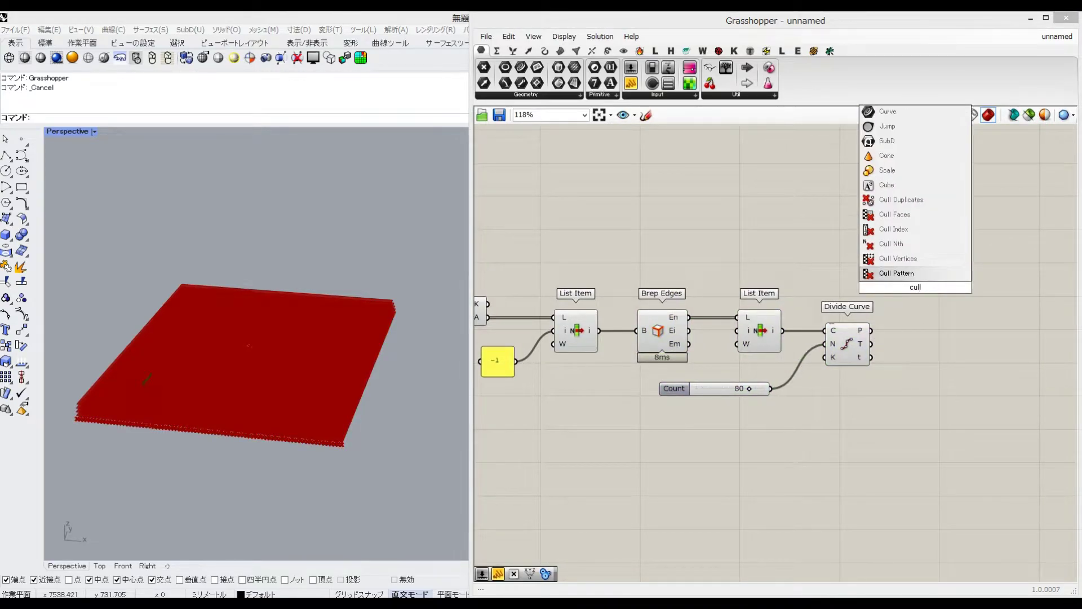
pyautogui.click(894, 229)
pyautogui.moveTo(919, 286); pyautogui.dragTo(918, 379)
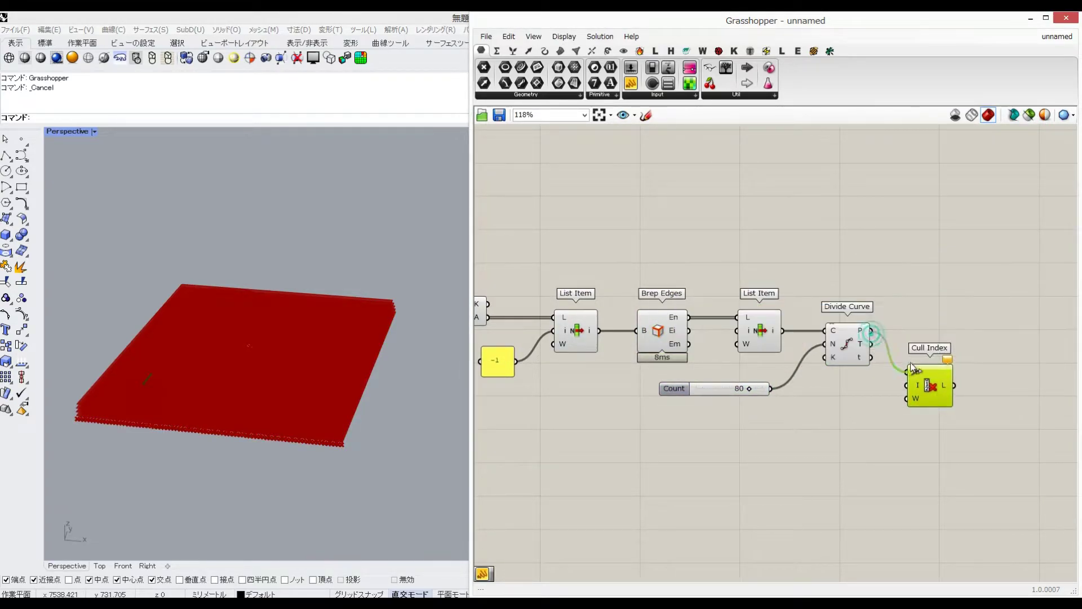
# Add a panel listing 0 and -1 as separate items and connect it to the Cull Index indices
pyautogui.doubleClick(851, 424)
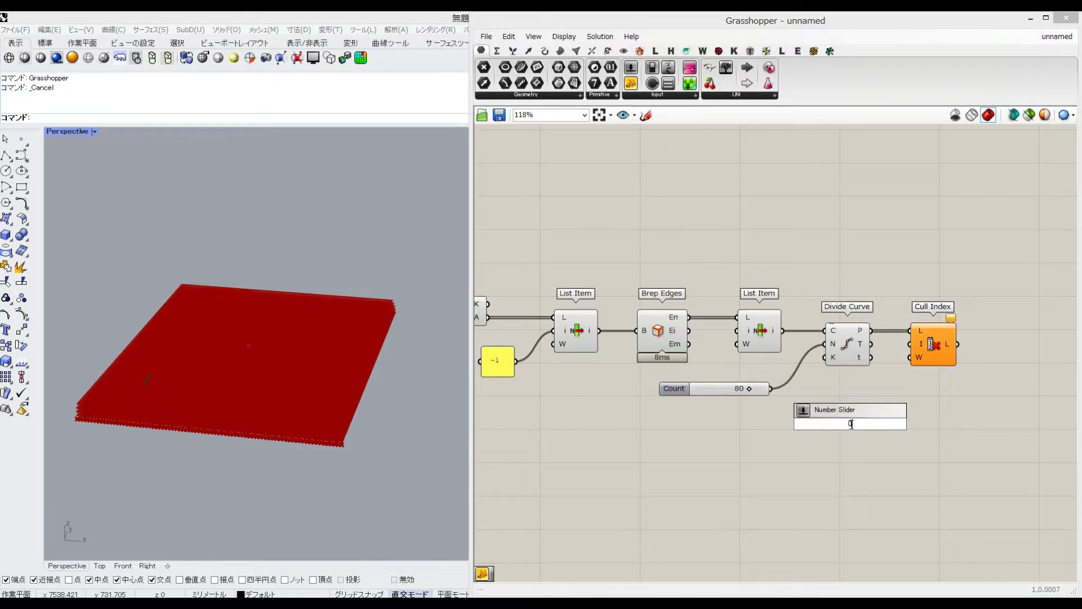
pyautogui.press('Escape')
pyautogui.doubleClick(851, 424)
pyautogui.write('0')
pyautogui.press('Return')
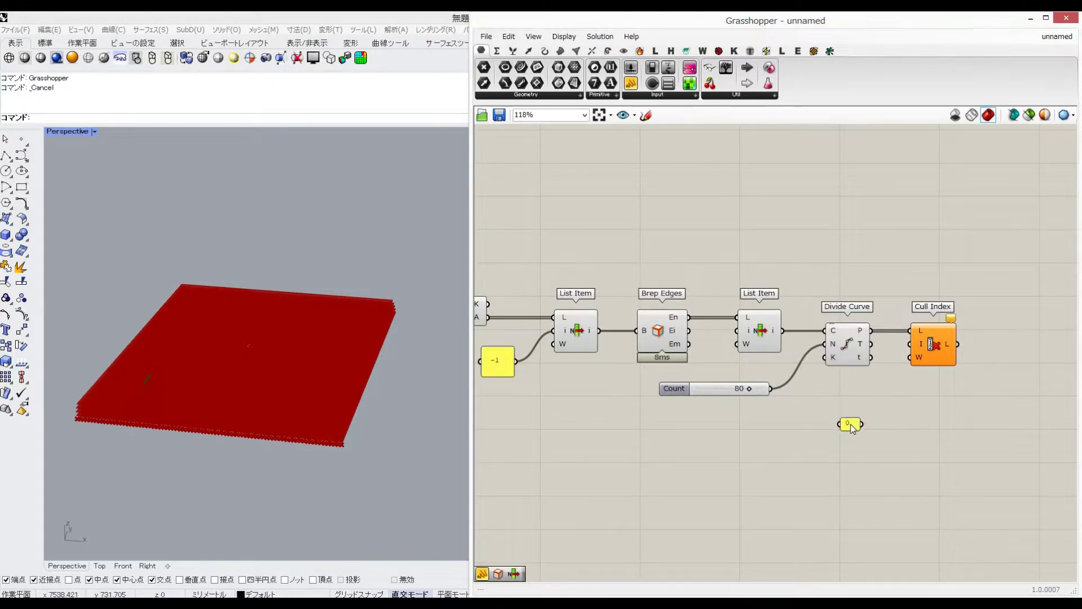
pyautogui.doubleClick(852, 434)
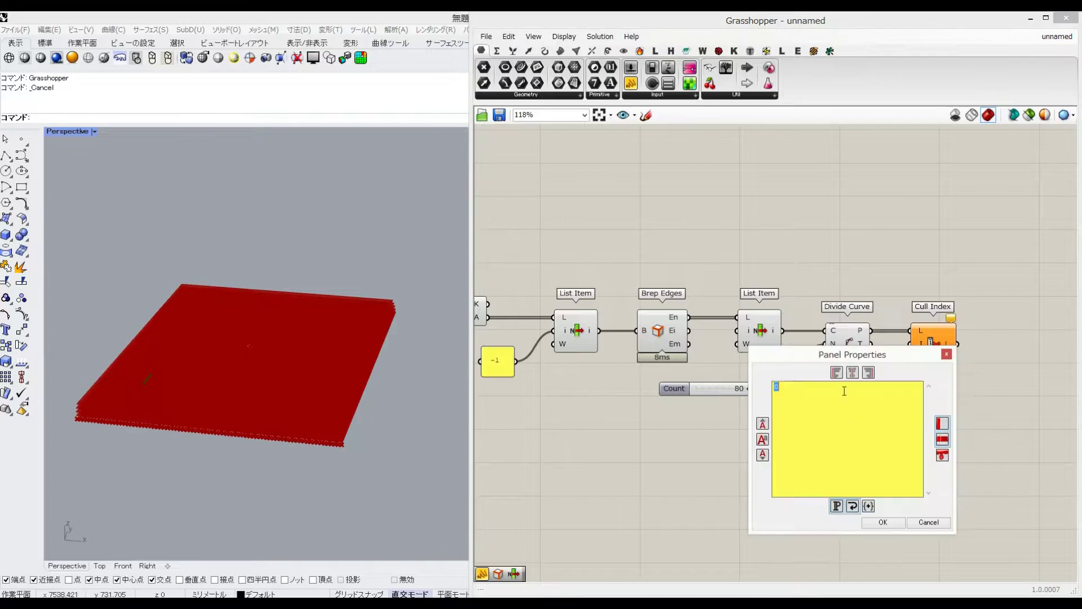
pyautogui.click(883, 522)
pyautogui.rightClick(848, 435)
pyautogui.click(912, 360)
pyautogui.moveTo(853, 418); pyautogui.dragTo(847, 382)
pyautogui.click(930, 342)
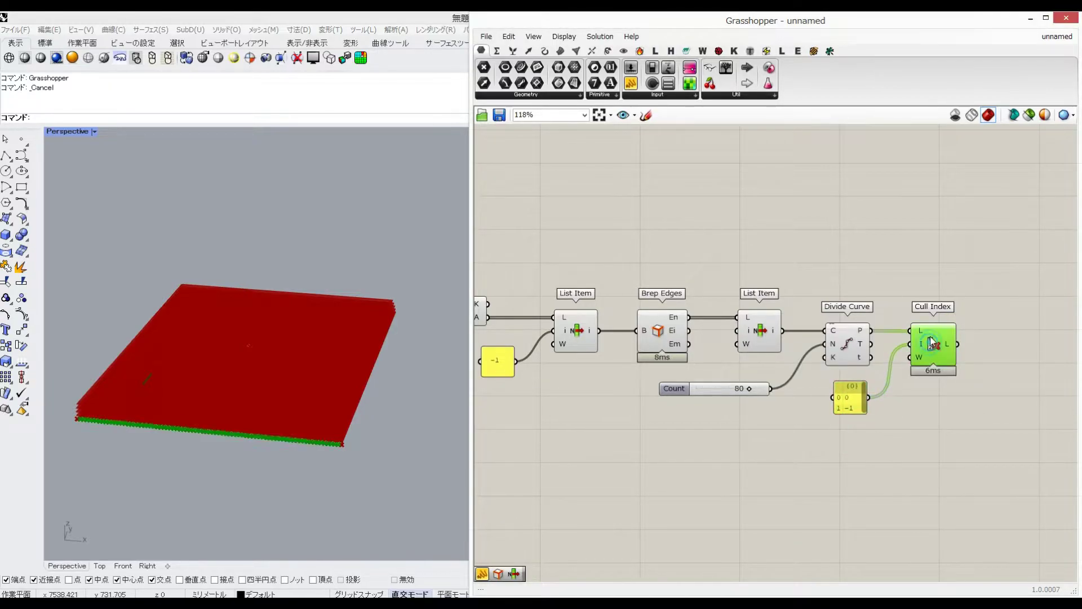
# Compare the Divide Curve points with the Cull Index points in the model
pyautogui.moveTo(881, 305); pyautogui.dragTo(815, 306, button='right')
pyautogui.keyDown('shift'); pyautogui.click(780, 343); pyautogui.keyUp('shift')
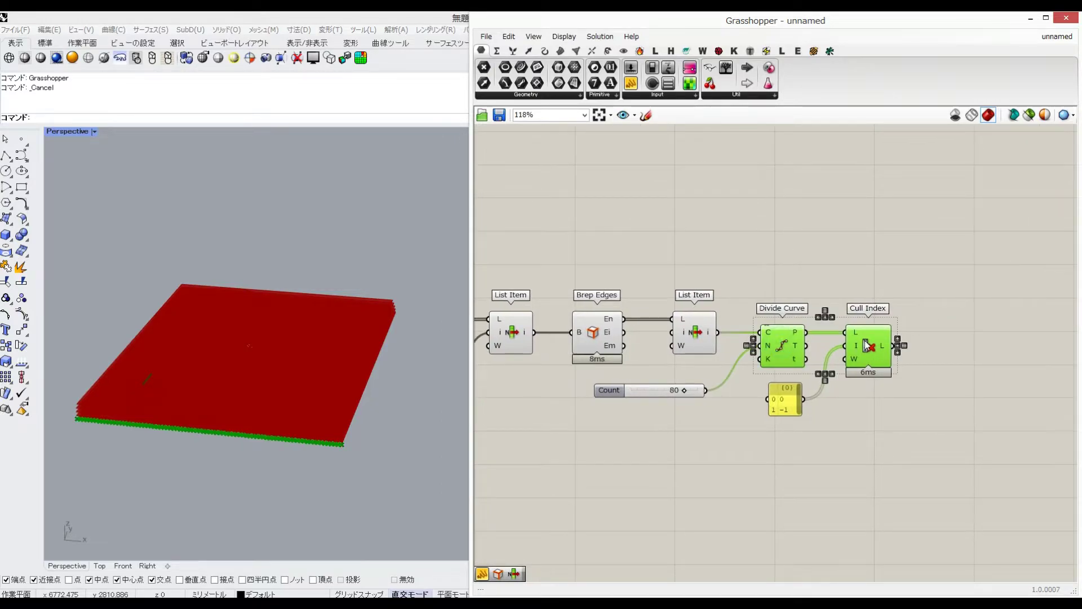
pyautogui.keyDown('ctrl'); pyautogui.click(865, 342); pyautogui.keyUp('ctrl')
pyautogui.click(860, 294)
pyautogui.click(788, 341)
pyautogui.click(860, 344)
pyautogui.click(858, 274)
# Add a YZ Plane component, connect the culled points as its origins, and inspect the planes in the model
pyautogui.moveTo(946, 328); pyautogui.dragTo(923, 330, button='right')
pyautogui.doubleClick(923, 330)
pyautogui.write('yz')
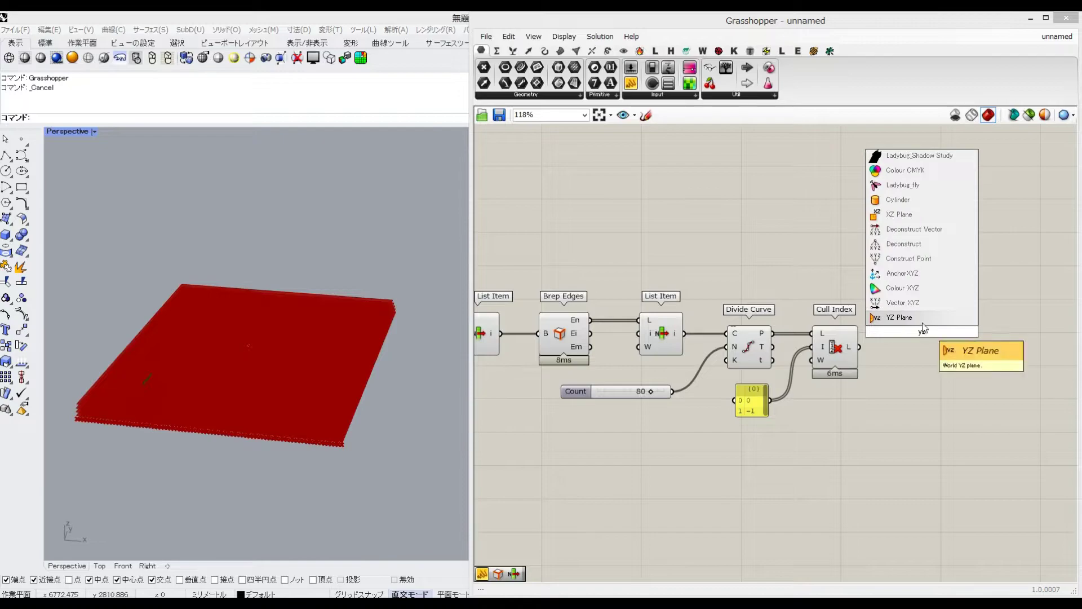
pyautogui.press('Return')
pyautogui.moveTo(859, 346); pyautogui.dragTo(884, 354)
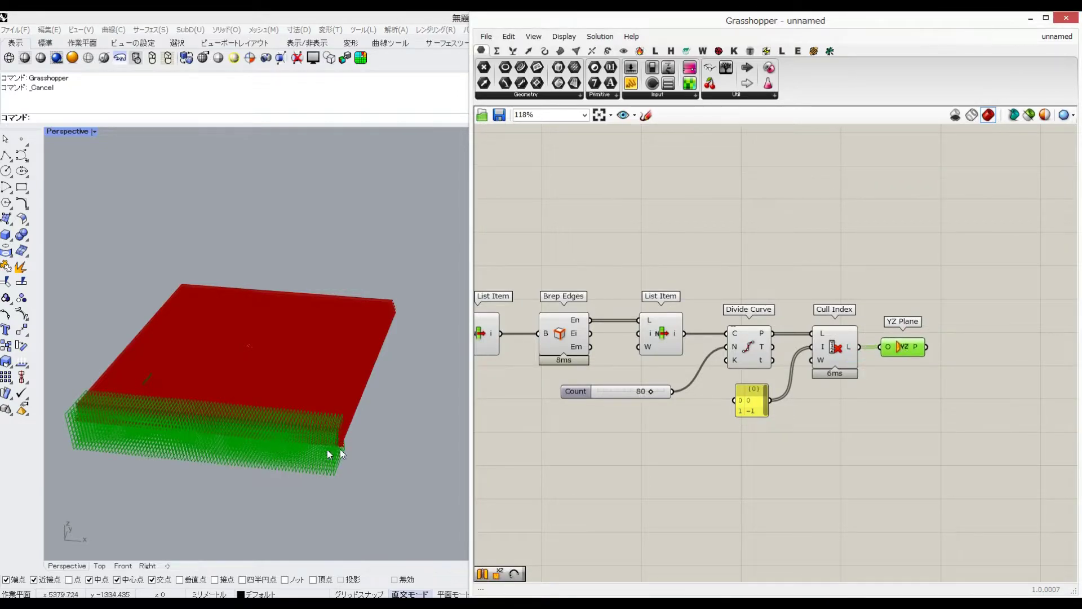
pyautogui.moveTo(342, 451); pyautogui.dragTo(271, 398, button='right')
pyautogui.scroll(4, 272, 398)
pyautogui.scroll(-4, 282, 413)
pyautogui.moveTo(656, 337); pyautogui.dragTo(644, 315, button='right')
# Add a Brep | Plane component and connect the YZ planes to its plane input
pyautogui.doubleClick(789, 276)
pyautogui.write('brep |pla')
pyautogui.click(781, 215)
pyautogui.moveTo(791, 273); pyautogui.dragTo(900, 293)
pyautogui.moveTo(864, 345); pyautogui.dragTo(875, 299)
# Connect the Boundary Surfaces output to the Brep | Plane brep input and tidy the component positions
pyautogui.moveTo(796, 265); pyautogui.dragTo(1062, 269, button='right')
pyautogui.scroll(-2, 902, 273)
pyautogui.moveTo(683, 280); pyautogui.dragTo(652, 310, button='right')
pyautogui.moveTo(1049, 326); pyautogui.dragTo(1034, 297)
pyautogui.moveTo(579, 269); pyautogui.dragTo(693, 286, button='right')
pyautogui.scroll(-2, 538, 313)
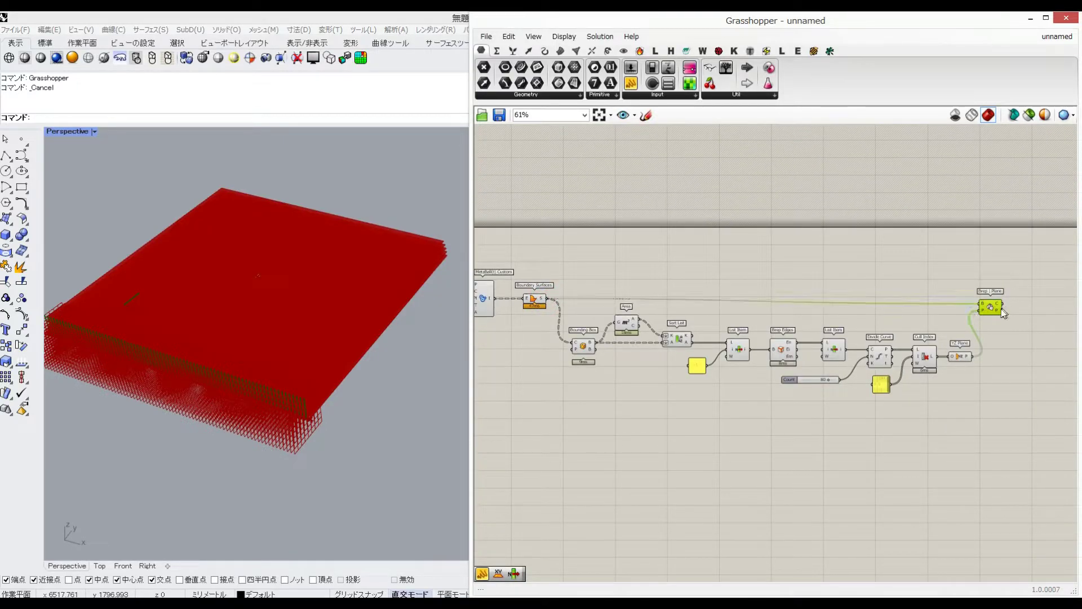
pyautogui.moveTo(991, 305); pyautogui.dragTo(992, 300)
pyautogui.moveTo(624, 297); pyautogui.dragTo(674, 295, button='right')
pyautogui.moveTo(584, 296)
pyautogui.mouseDown()
pyautogui.moveTo(584, 313)
pyautogui.moveTo(589, 303)
pyautogui.mouseUp()
pyautogui.click(1009, 257)
pyautogui.click(1039, 297)
# Turn off the preview of all components before Brep | Plane so only the section lines are displayed
pyautogui.moveTo(133, 312); pyautogui.dragTo(248, 310, button='right')
pyautogui.moveTo(1009, 413); pyautogui.dragTo(516, 235)
pyautogui.rightClick(701, 234)
pyautogui.click(683, 251)
pyautogui.moveTo(494, 457); pyautogui.dragTo(782, 455, button='right')
pyautogui.moveTo(784, 480); pyautogui.dragTo(573, 194)
pyautogui.middleClick(723, 208)
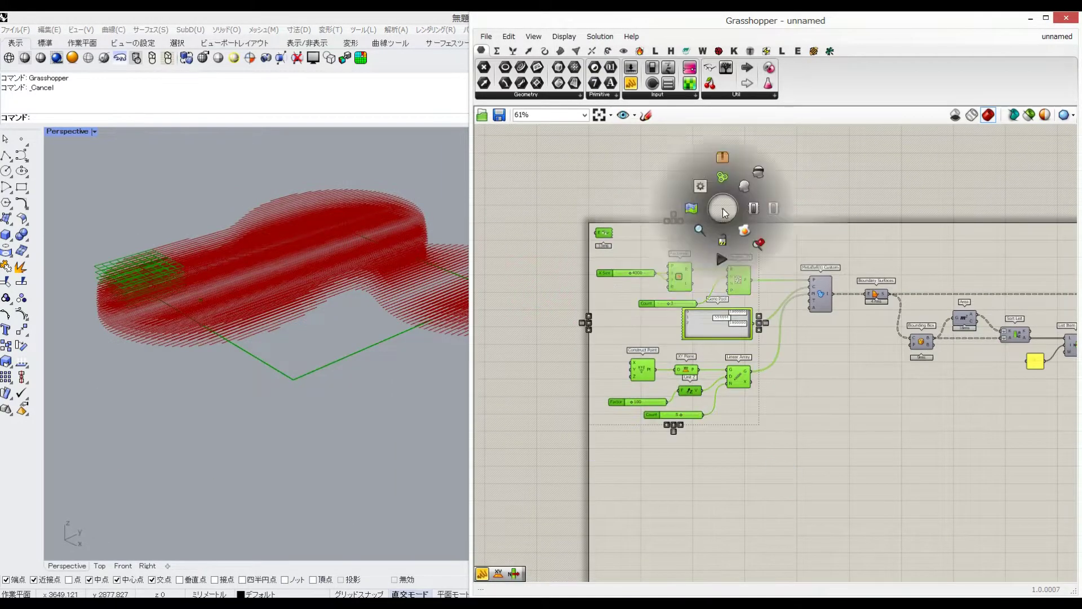
pyautogui.click(758, 177)
pyautogui.scroll(5, 293, 275)
pyautogui.moveTo(266, 304); pyautogui.dragTo(290, 333, button='right')
pyautogui.moveTo(951, 215); pyautogui.dragTo(479, 248, button='right')
pyautogui.moveTo(858, 298); pyautogui.dragTo(600, 246, button='right')
# Add an Extrude component and connect the Brep | Plane curves to its base input
pyautogui.click(795, 311)
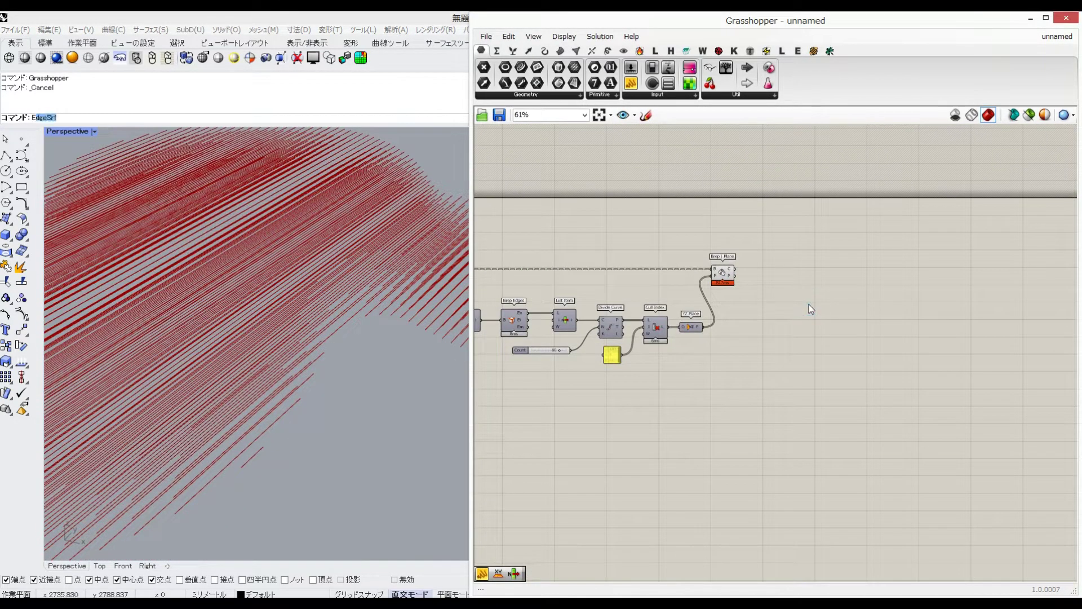
pyautogui.press('Escape')
pyautogui.doubleClick(760, 273)
pyautogui.write('6')
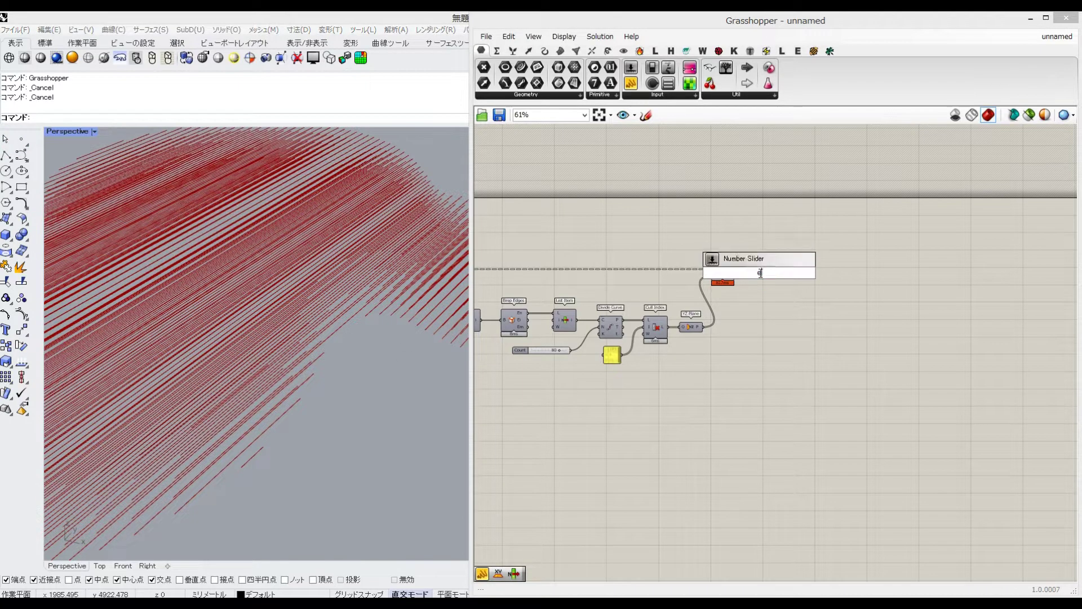
pyautogui.write('xtrude')
pyautogui.scroll(3, 737, 330)
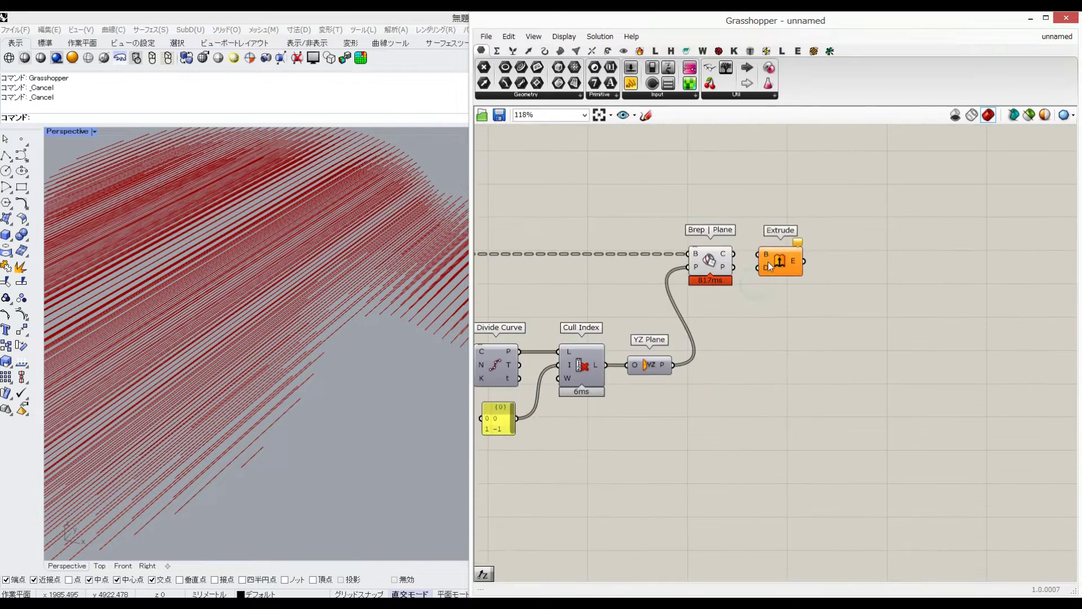
pyautogui.moveTo(822, 267); pyautogui.dragTo(832, 346)
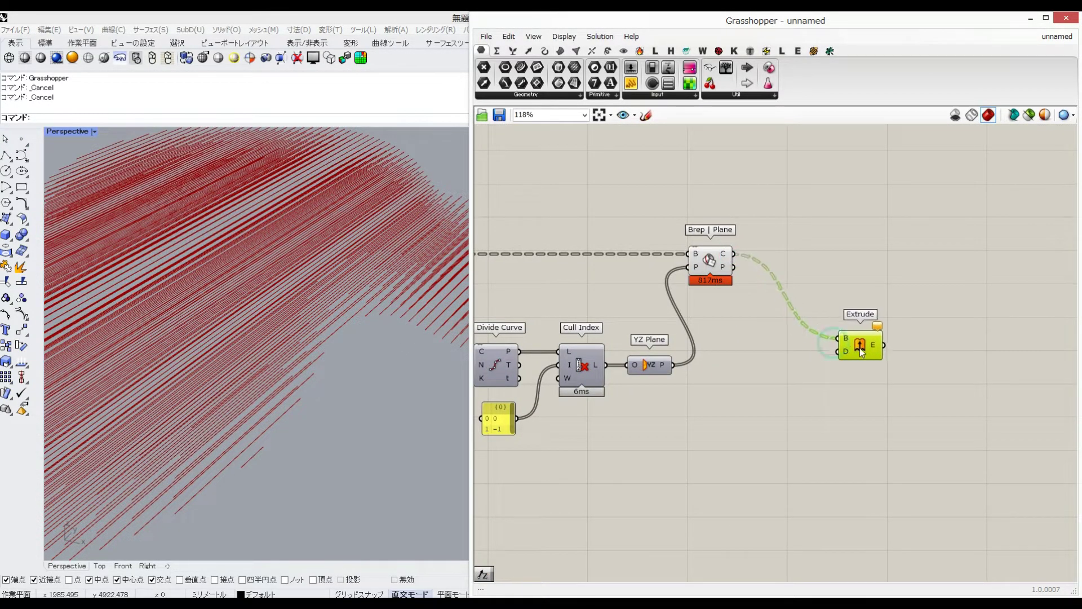
# Add a Unit X vector driven by a slider of 50 and connect it to the Extrude direction
pyautogui.doubleClick(726, 420)
pyautogui.write('x')
pyautogui.click(716, 378)
pyautogui.doubleClick(640, 456)
pyautogui.write('50')
pyautogui.press('Return')
pyautogui.moveTo(694, 456); pyautogui.dragTo(712, 437)
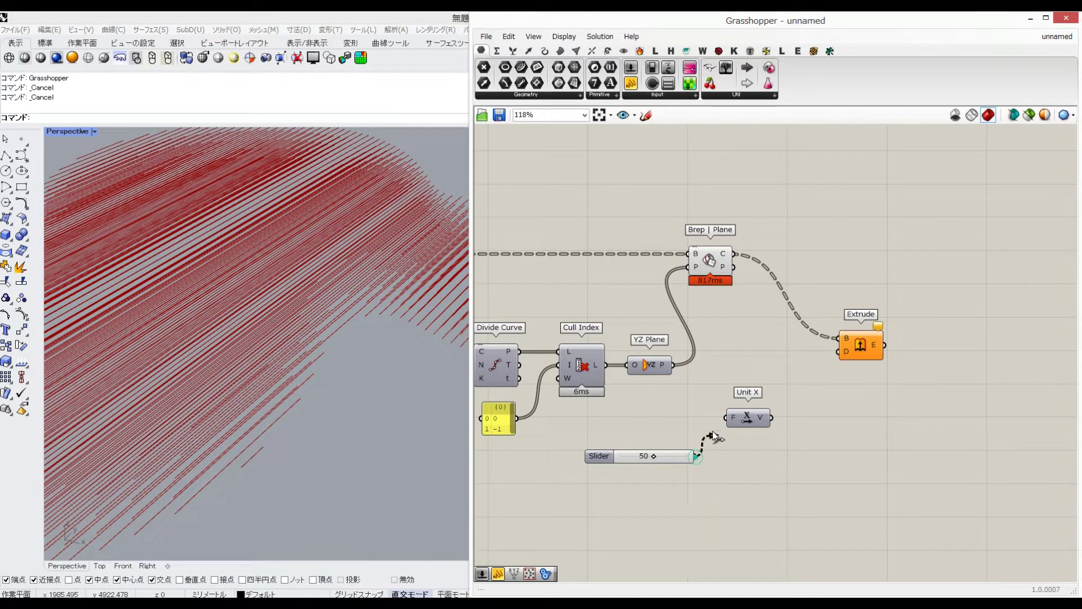
pyautogui.moveTo(772, 418); pyautogui.dragTo(839, 352)
pyautogui.moveTo(265, 316); pyautogui.dragTo(280, 389, button='right')
pyautogui.scroll(-3, 329, 389)
# Add a second Extrude component and connect the first extrusion to its base input
pyautogui.moveTo(883, 401); pyautogui.dragTo(805, 398, button='right')
pyautogui.doubleClick(834, 432)
pyautogui.write('ext')
pyautogui.click(827, 409)
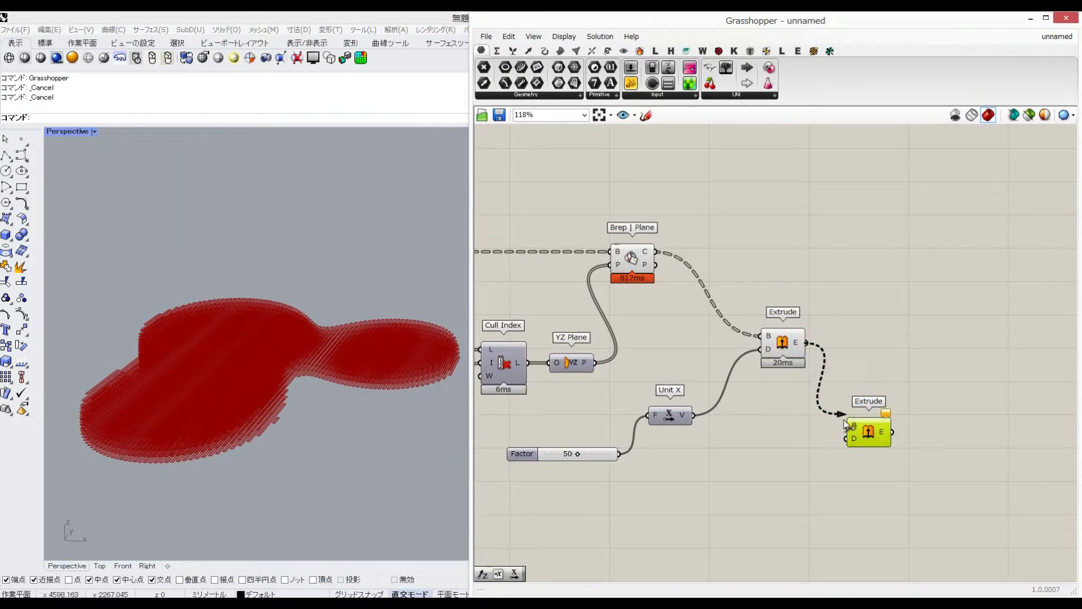
pyautogui.moveTo(838, 416); pyautogui.dragTo(847, 425)
# Add a Division component and connect the 100 factor slider of the vertical array to its A input
pyautogui.moveTo(586, 445); pyautogui.dragTo(750, 429, button='right')
pyautogui.moveTo(761, 435); pyautogui.dragTo(764, 395)
pyautogui.moveTo(979, 451); pyautogui.dragTo(1024, 427, button='right')
pyautogui.moveTo(1066, 394); pyautogui.dragTo(1064, 429)
pyautogui.moveTo(573, 439); pyautogui.dragTo(843, 431, button='right')
pyautogui.scroll(-3, 608, 444)
pyautogui.moveTo(608, 444); pyautogui.dragTo(890, 417, button='right')
pyautogui.moveTo(647, 393); pyautogui.dragTo(879, 385, button='right')
pyautogui.doubleClick(788, 405)
pyautogui.write('division')
pyautogui.press('Return')
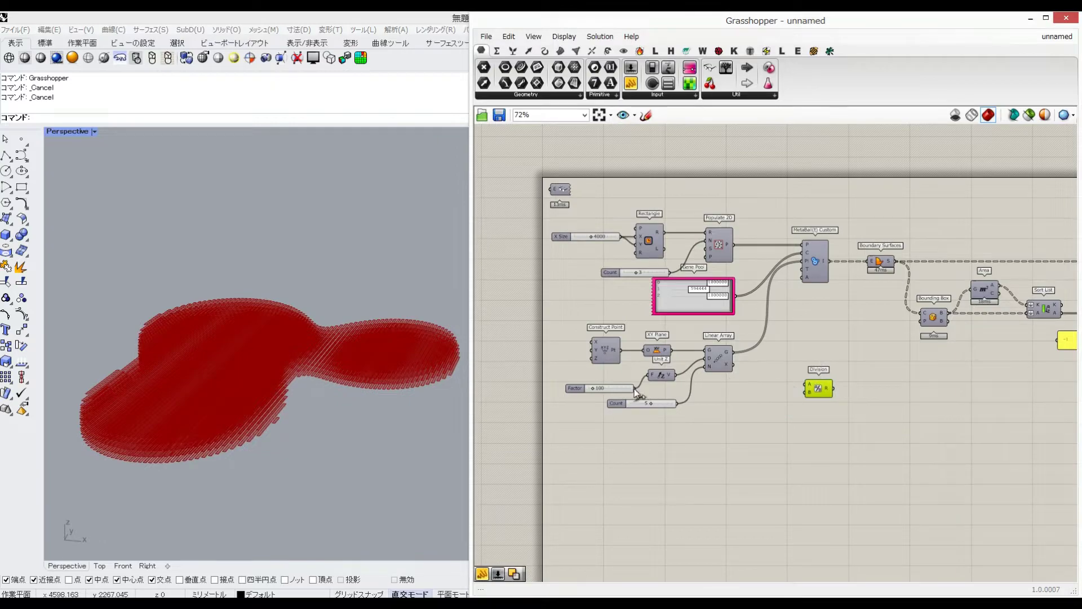
# Add a panel containing 1.5 and connect it to the Division B input
pyautogui.doubleClick(885, 432)
pyautogui.write('//1.5')
pyautogui.press('Return')
pyautogui.click(884, 428)
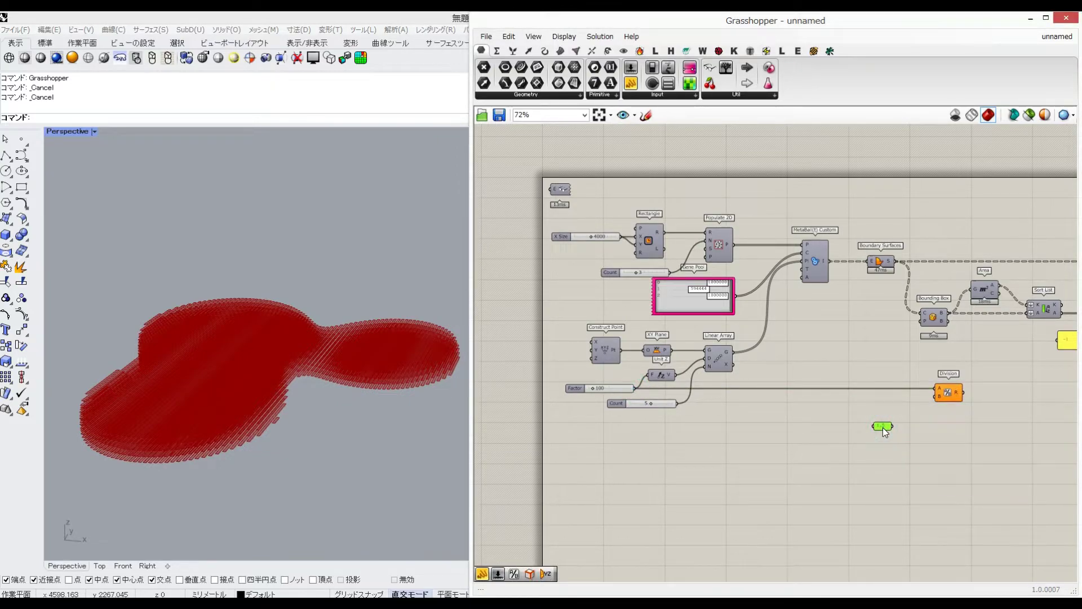
pyautogui.scroll(3, 884, 436)
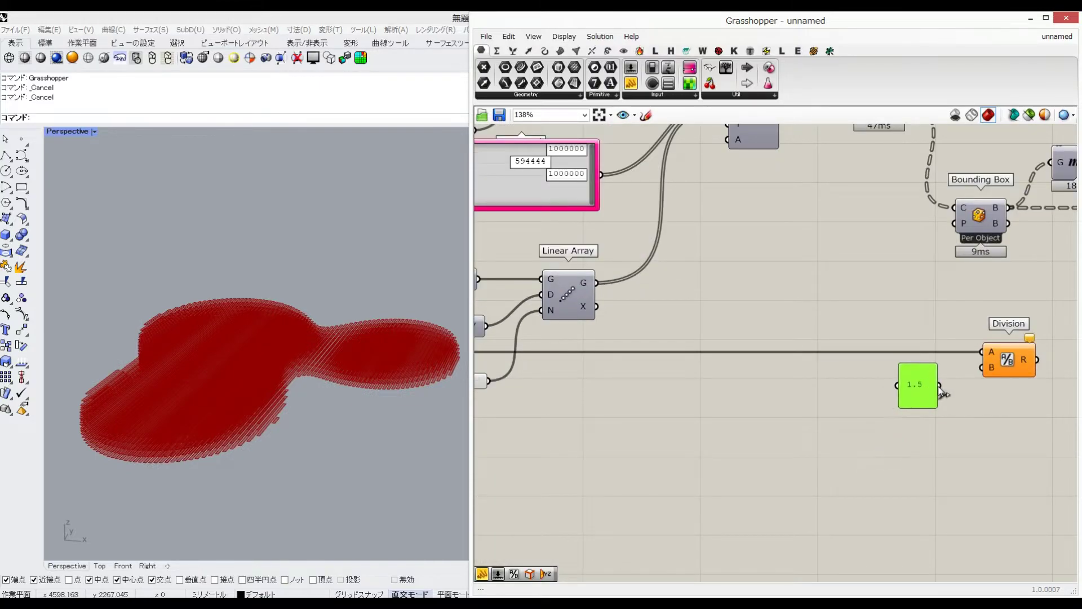
pyautogui.scroll(-4, 1012, 375)
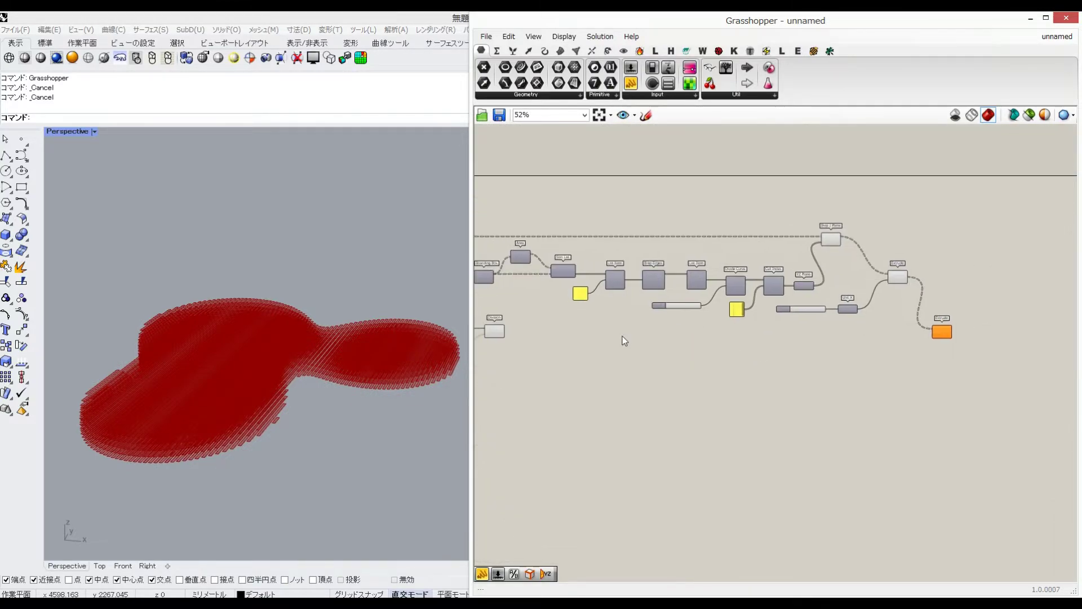
# Add a Unit Z vector fed by the Division result and connect it to the second Extrude's direction
pyautogui.scroll(4, 576, 323)
pyautogui.doubleClick(639, 319)
pyautogui.write('z')
pyautogui.click(641, 308)
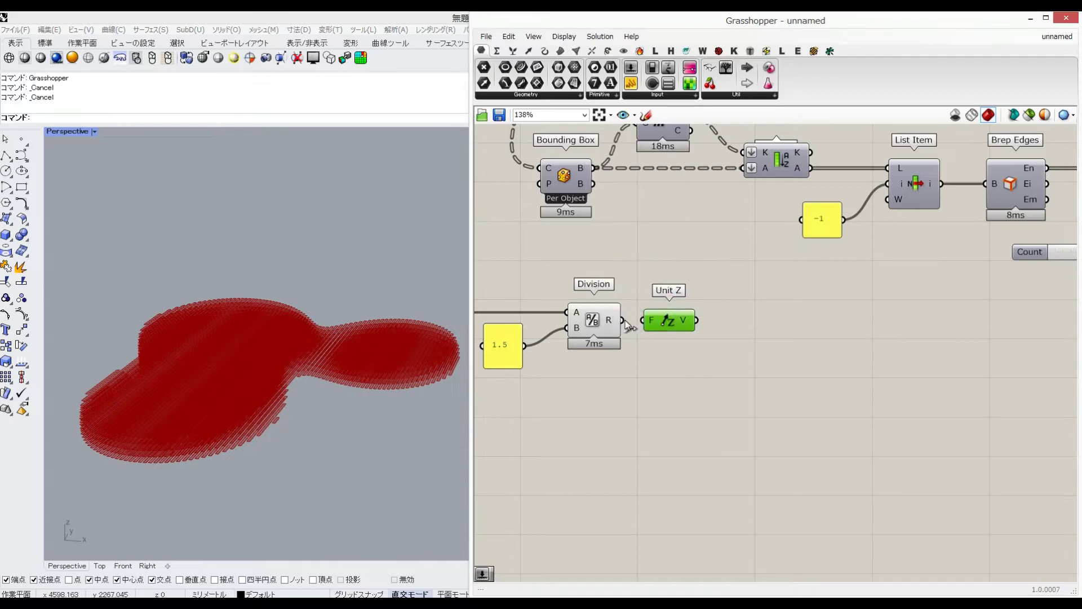
pyautogui.scroll(-3, 691, 326)
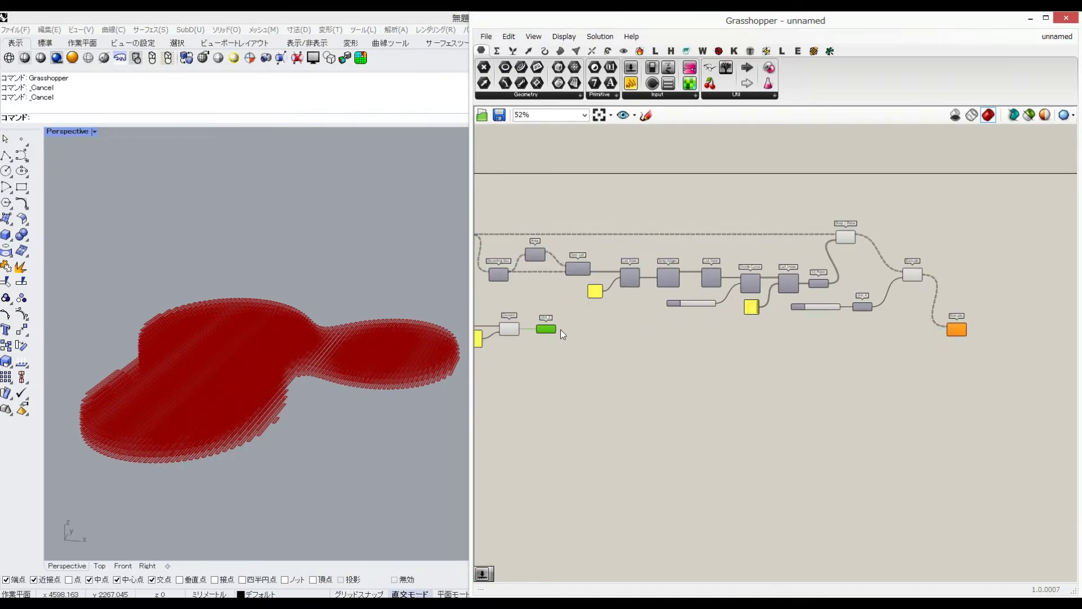
pyautogui.moveTo(960, 331); pyautogui.dragTo(960, 325)
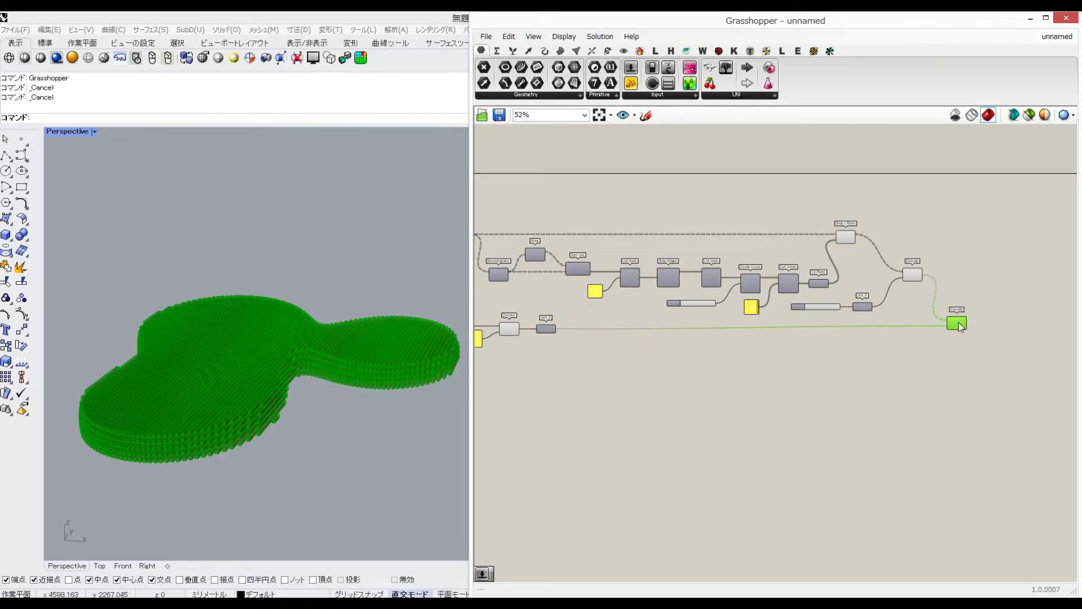
# Bake the geometry of the second Extrude component into the Rhino model
pyautogui.scroll(5, 960, 332)
pyautogui.moveTo(351, 338); pyautogui.dragTo(193, 385, button='right')
pyautogui.rightClick(938, 335)
pyautogui.click(954, 380)
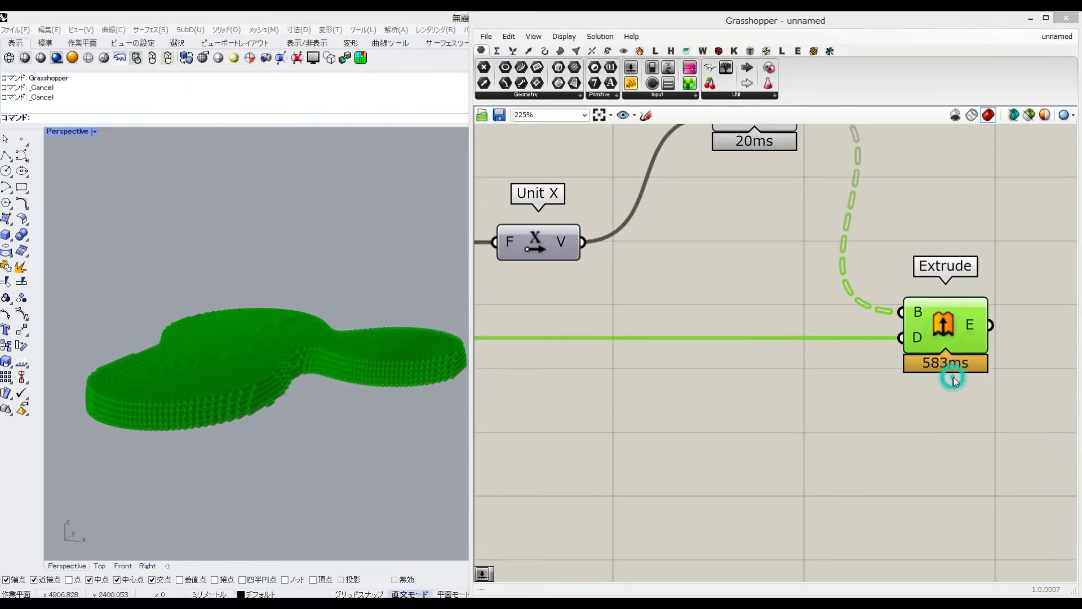
pyautogui.click(956, 479)
# Select the baked strips in the Perspective viewport and move them away from the Grasshopper preview
pyautogui.moveTo(365, 413); pyautogui.dragTo(364, 450, button='right')
pyautogui.scroll(-5, 338, 360)
pyautogui.click(310, 345)
pyautogui.moveTo(310, 345); pyautogui.dragTo(394, 237)
pyautogui.click(384, 315)
pyautogui.keyDown('shift'); pyautogui.moveTo(383, 314); pyautogui.dragTo(262, 352, button='right'); pyautogui.keyUp('shift')
# Turn off the Grasshopper preview of the definition's components so only the baked strips are displayed
pyautogui.scroll(8, 281, 270)
pyautogui.scroll(-8, 370, 292)
pyautogui.click(660, 305)
pyautogui.moveTo(660, 304); pyautogui.dragTo(701, 315, button='right')
pyautogui.scroll(-4, 701, 314)
pyautogui.moveTo(522, 313); pyautogui.dragTo(926, 319, button='right')
pyautogui.moveTo(952, 321); pyautogui.dragTo(761, 344, button='right')
pyautogui.scroll(-3, 747, 337)
pyautogui.moveTo(1000, 408); pyautogui.dragTo(796, 168)
pyautogui.middleClick(879, 230)
pyautogui.click(918, 249)
# Add a third Extrude component to the canvas near the Unit Z vector
pyautogui.moveTo(671, 360); pyautogui.dragTo(1025, 350, button='right')
pyautogui.moveTo(782, 398); pyautogui.dragTo(652, 345)
pyautogui.doubleClick(729, 405)
pyautogui.write('extr')
pyautogui.click(716, 364)
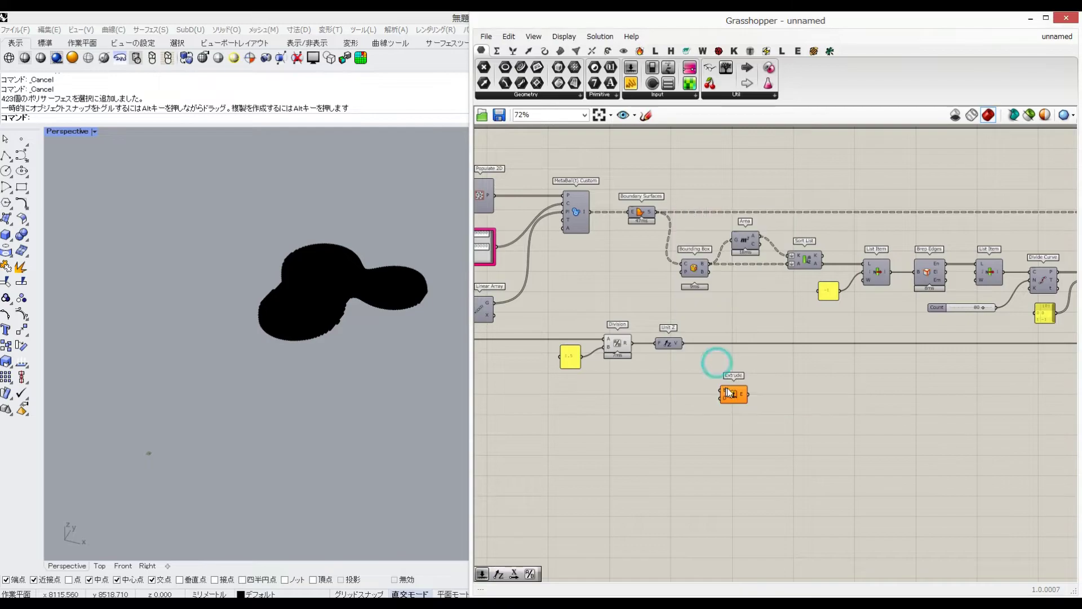
# Connect Boundary Surfaces to the third Extrude's base and Unit Z to its direction, shifting the downstream components aside to make room
pyautogui.moveTo(724, 240); pyautogui.dragTo(744, 243, button='right')
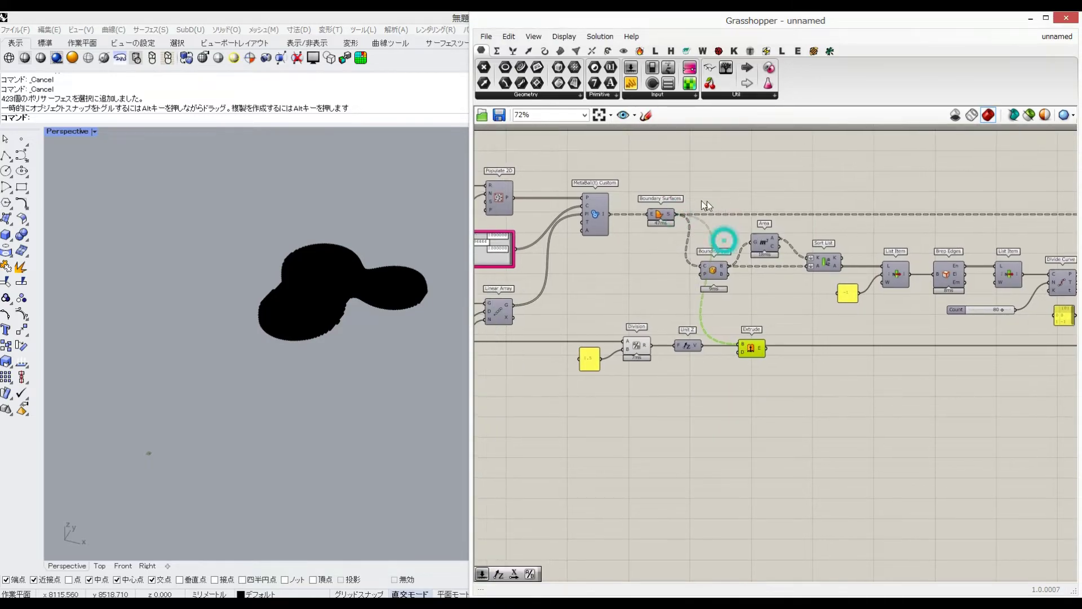
pyautogui.keyDown('alt'); pyautogui.moveTo(695, 207); pyautogui.dragTo(743, 208); pyautogui.keyUp('alt')
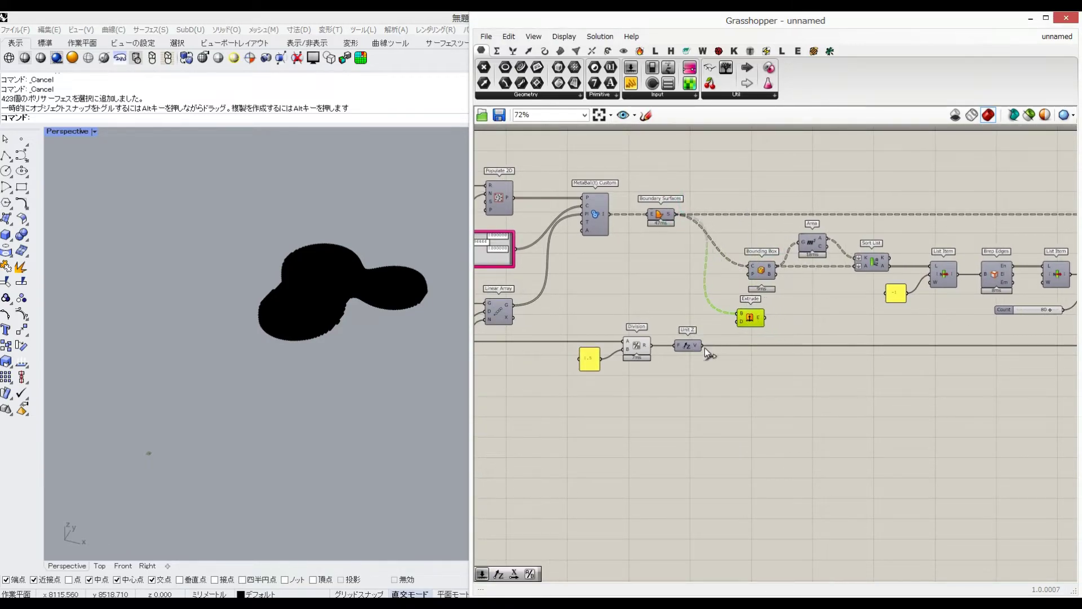
pyautogui.moveTo(273, 411); pyautogui.dragTo(291, 399, button='right')
# Bake the extruded boundary surfaces from the third Extrude component into the Rhino model
pyautogui.click(781, 392)
pyautogui.click(749, 317)
pyautogui.rightClick(752, 316)
pyautogui.click(798, 358)
pyautogui.click(787, 457)
# Turn off the preview of the Extrude component beside Unit Z
pyautogui.moveTo(858, 457); pyautogui.dragTo(604, 228)
pyautogui.middleClick(624, 357)
pyautogui.click(661, 323)
pyautogui.click(684, 283)
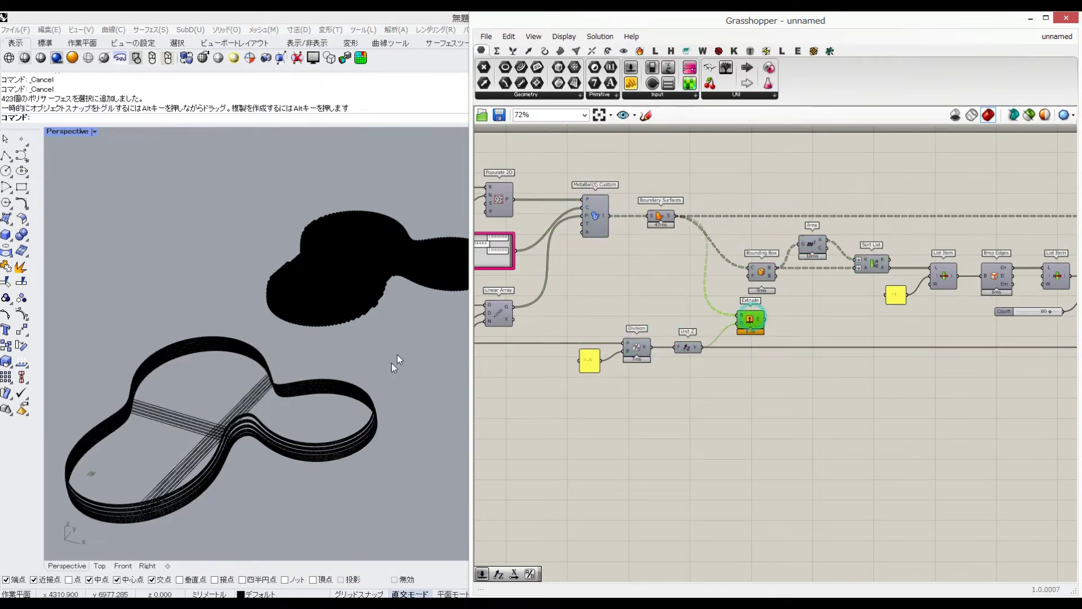
# Select the baked metaball slabs in the Perspective viewport, move them along one axis, and deselect them
pyautogui.moveTo(402, 353); pyautogui.dragTo(397, 374, button='right')
pyautogui.click(312, 431)
pyautogui.moveTo(364, 419); pyautogui.dragTo(363, 407, button='right')
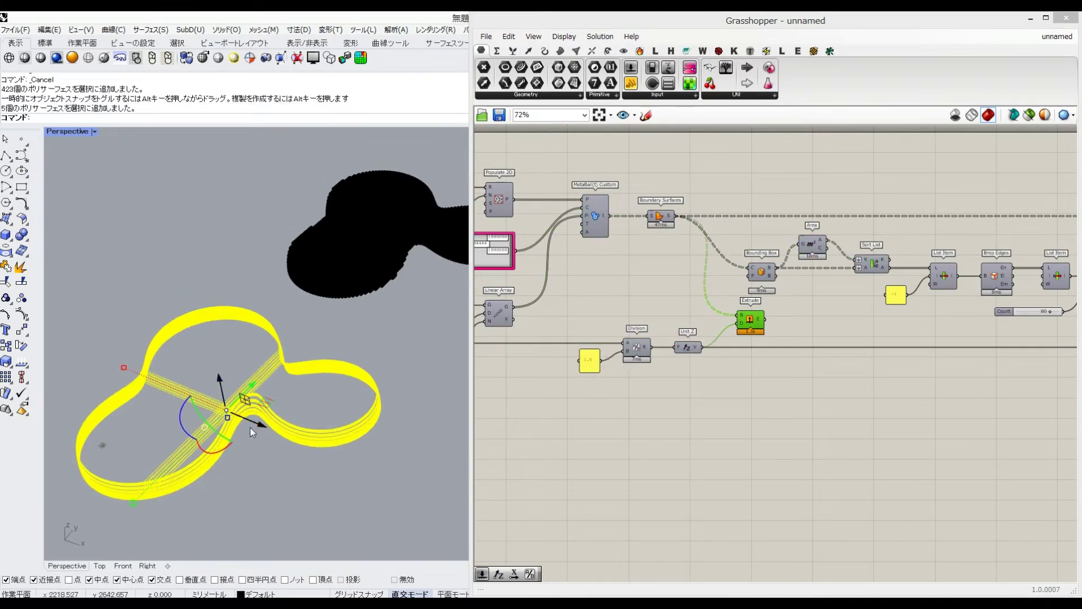
pyautogui.scroll(-10, 264, 401)
pyautogui.moveTo(257, 403); pyautogui.dragTo(340, 406)
pyautogui.click(368, 422)
pyautogui.keyDown('shift'); pyautogui.moveTo(351, 415); pyautogui.dragTo(333, 354, button='right'); pyautogui.keyUp('shift')
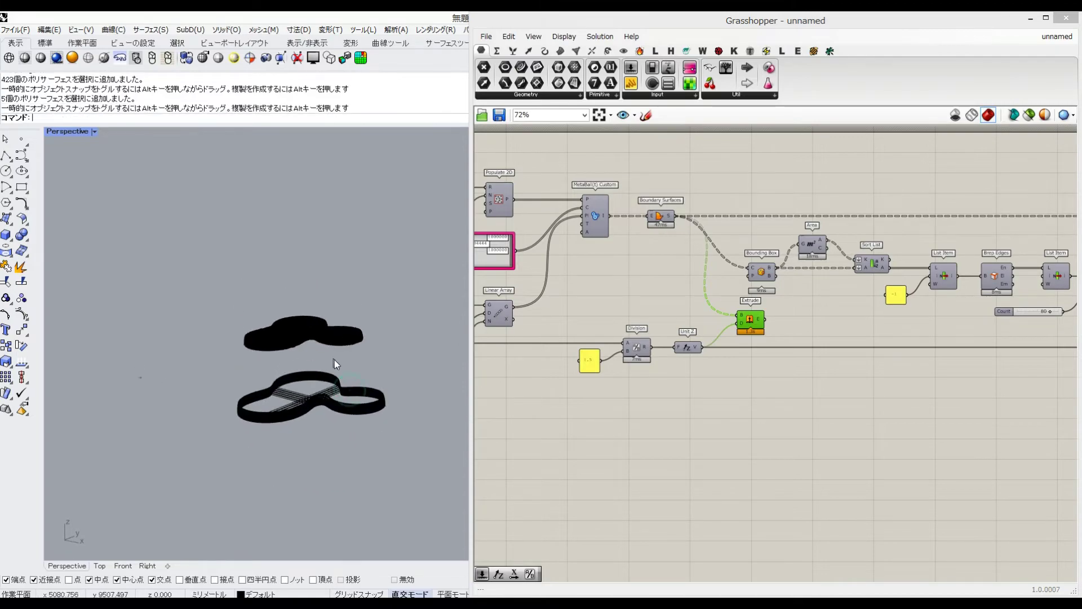
# Set the Perspective viewport to Rendered display and widen the Rhino window
pyautogui.click(57, 59)
pyautogui.scroll(3, 320, 330)
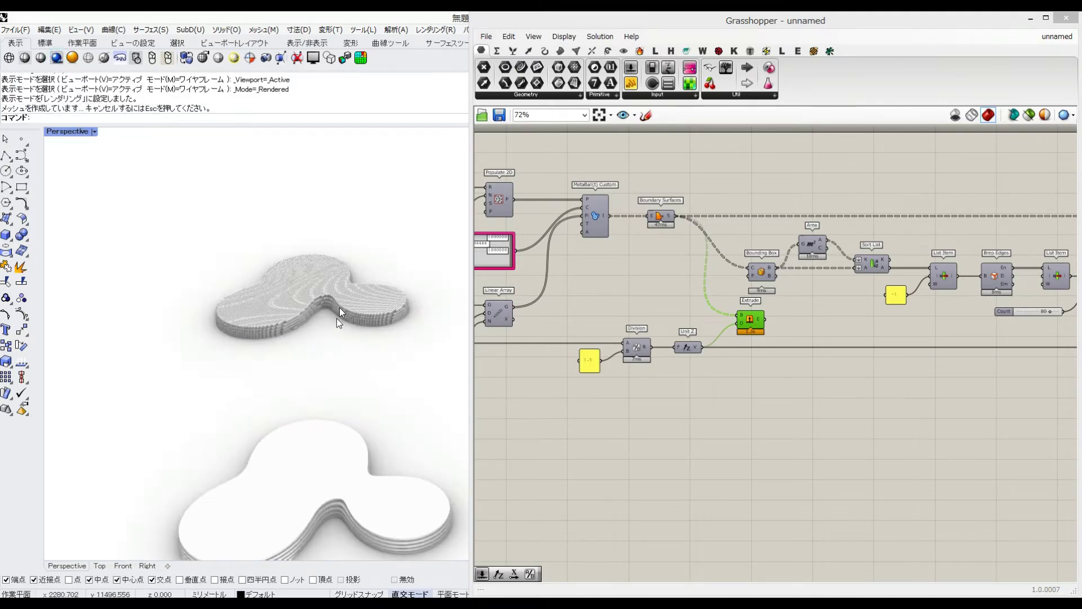
pyautogui.moveTo(472, 297); pyautogui.dragTo(738, 297)
# Examine the rendered strip model and slab model from several angles, both close up and from a distance
pyautogui.moveTo(215, 434); pyautogui.dragTo(434, 435, button='right')
pyautogui.moveTo(515, 427); pyautogui.dragTo(457, 305, button='right')
pyautogui.scroll(8, 647, 307)
pyautogui.moveTo(522, 396); pyautogui.dragTo(522, 369, button='right')
pyautogui.scroll(-7, 524, 370)
pyautogui.keyDown('shift'); pyautogui.moveTo(239, 382); pyautogui.dragTo(488, 353, button='right'); pyautogui.keyUp('shift')
pyautogui.scroll(5, 317, 482)
pyautogui.moveTo(317, 482); pyautogui.dragTo(598, 445, button='right')
pyautogui.scroll(-5, 364, 373)
pyautogui.scroll(-4, 363, 373)
# Widen the Grasshopper window and review the whole definition from its inputs through to the final Extrude
pyautogui.moveTo(738, 370); pyautogui.dragTo(26, 333)
pyautogui.moveTo(152, 295); pyautogui.dragTo(513, 319, button='right')
pyautogui.scroll(2, 353, 319)
pyautogui.moveTo(725, 319); pyautogui.dragTo(429, 314, button='right')
pyautogui.moveTo(834, 317); pyautogui.dragTo(723, 306, button='right')
pyautogui.moveTo(869, 293); pyautogui.dragTo(816, 292, button='right')
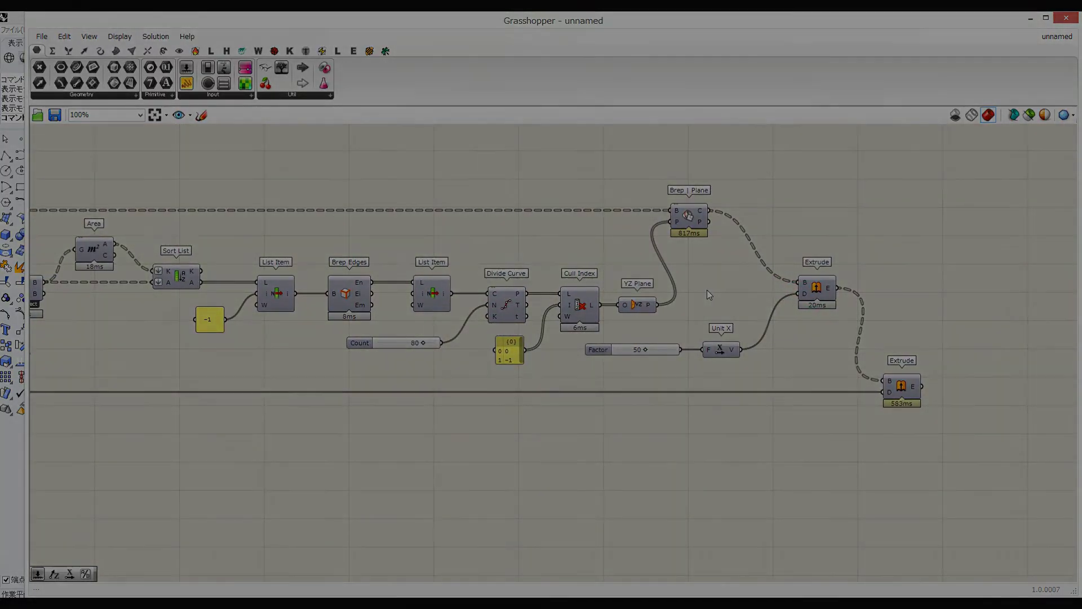